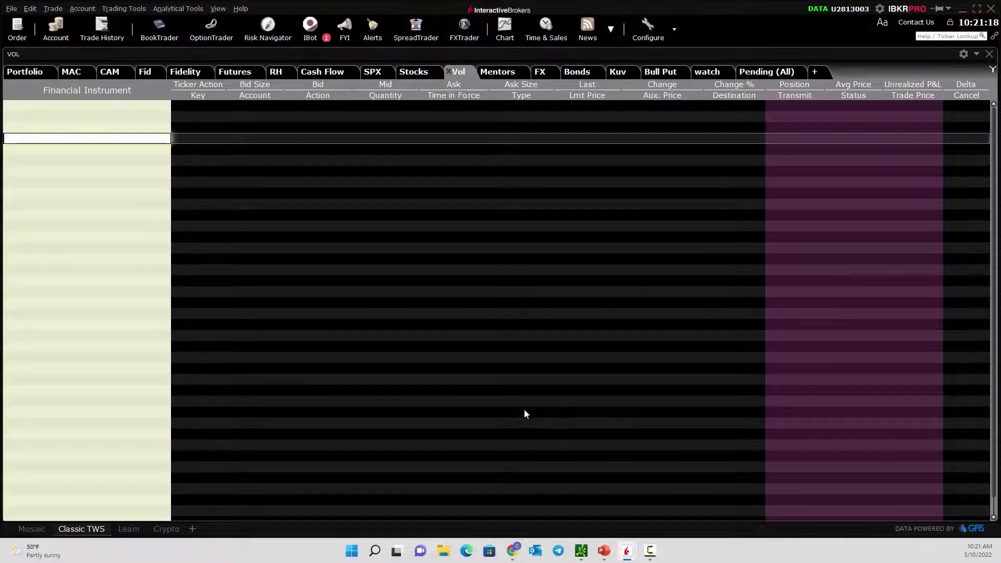
- Launch the Strategy Builder from Trading Tools and maximize its option chain window
click(125, 9)
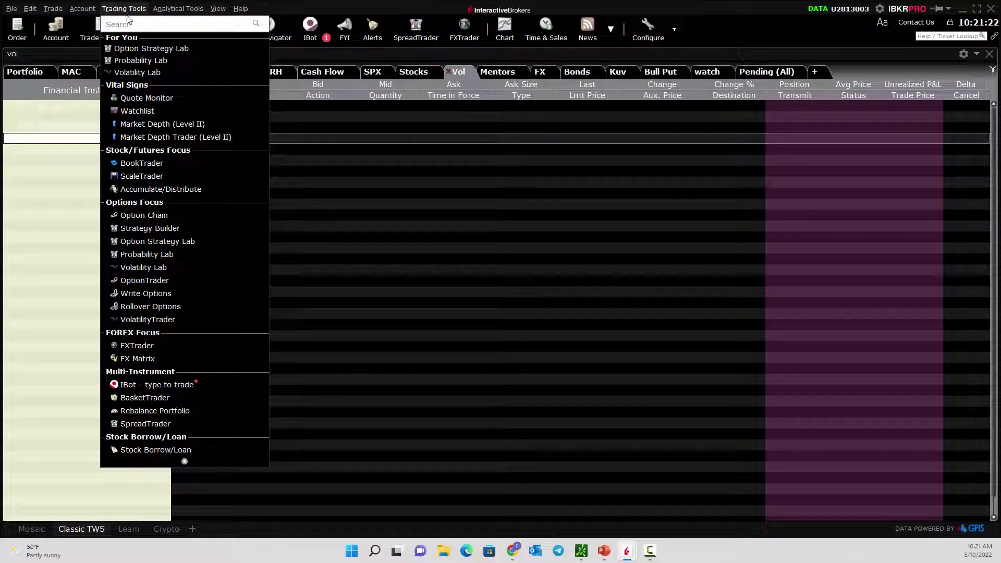
click(144, 233)
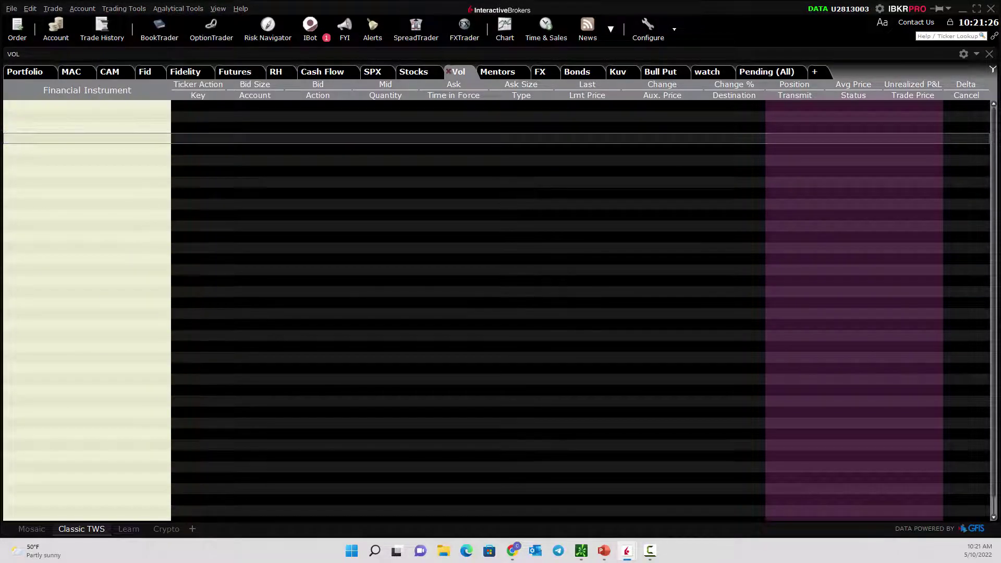
drag(918, 59, 297, 58)
click(525, 65)
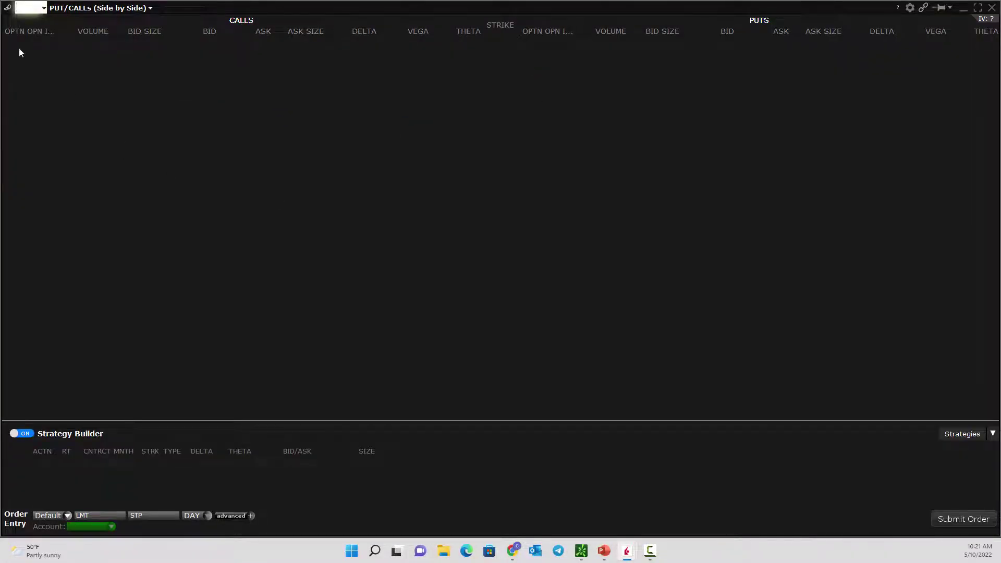
- Load Electronic Arts (EA, NASDAQ) stock as the underlying, showing May 13 '22 options
click(28, 8)
key(Return)
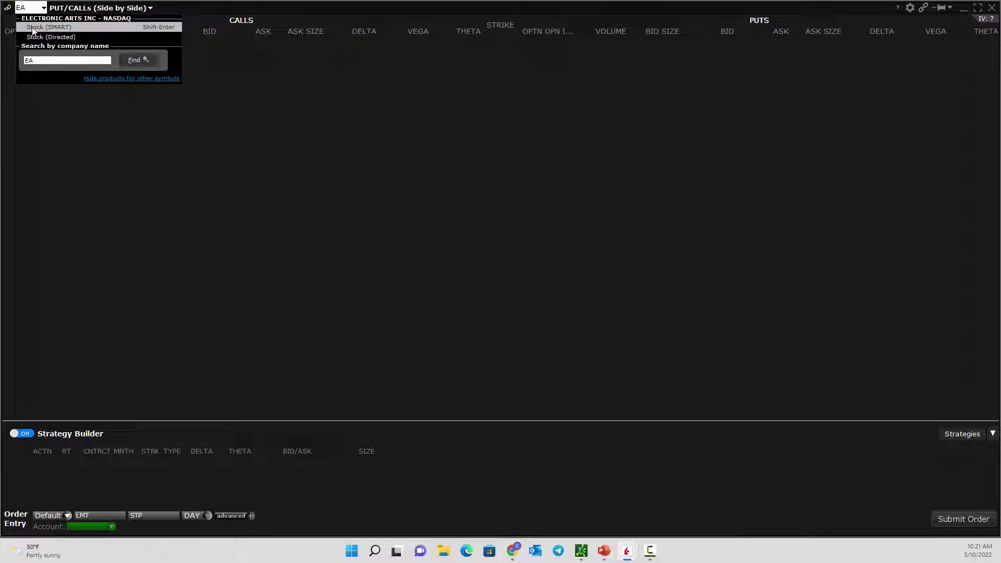
click(32, 27)
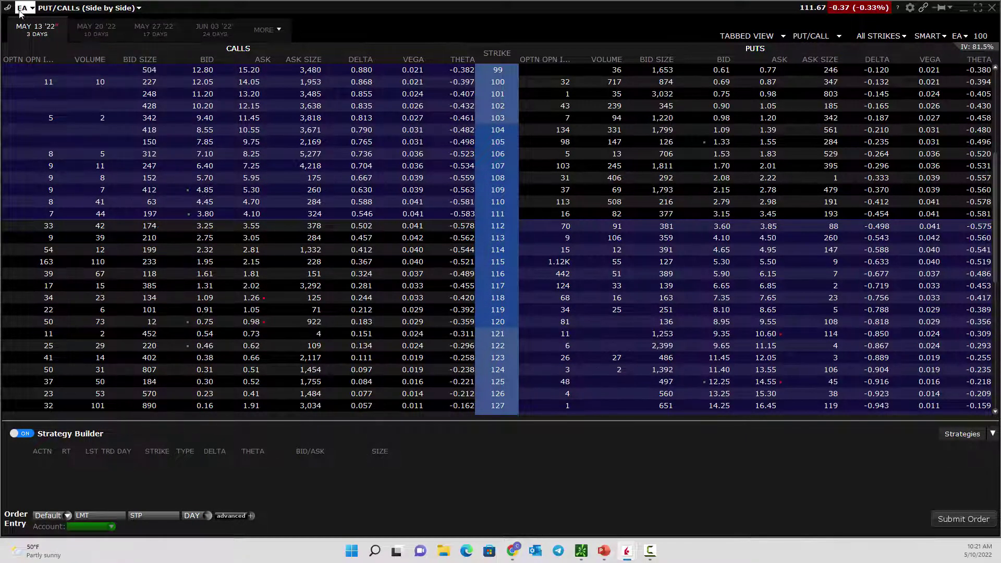
- Switch to the Jun 17 '22 expiry and buy the 110 call and 110 put for a 12.80 debit
click(272, 33)
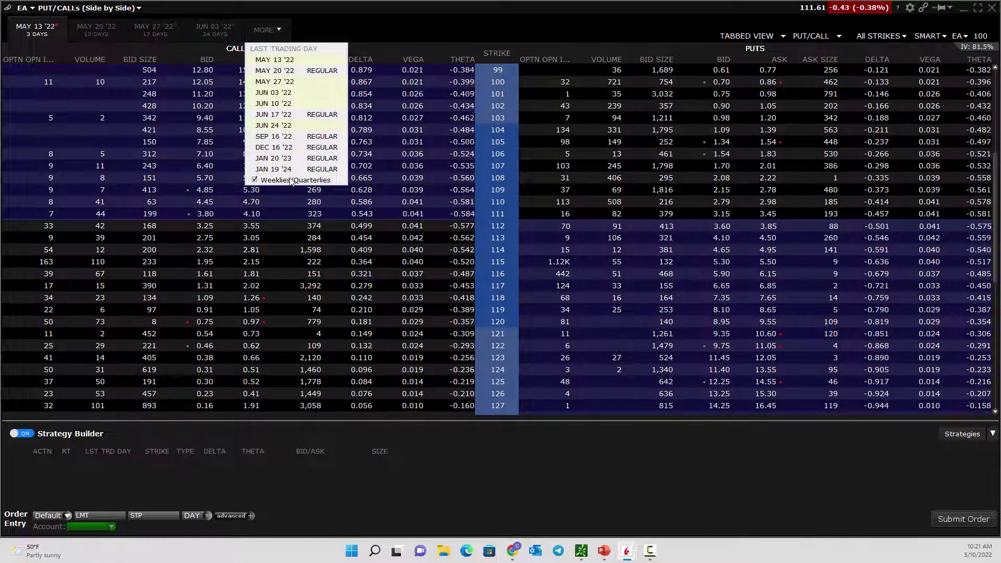
click(274, 116)
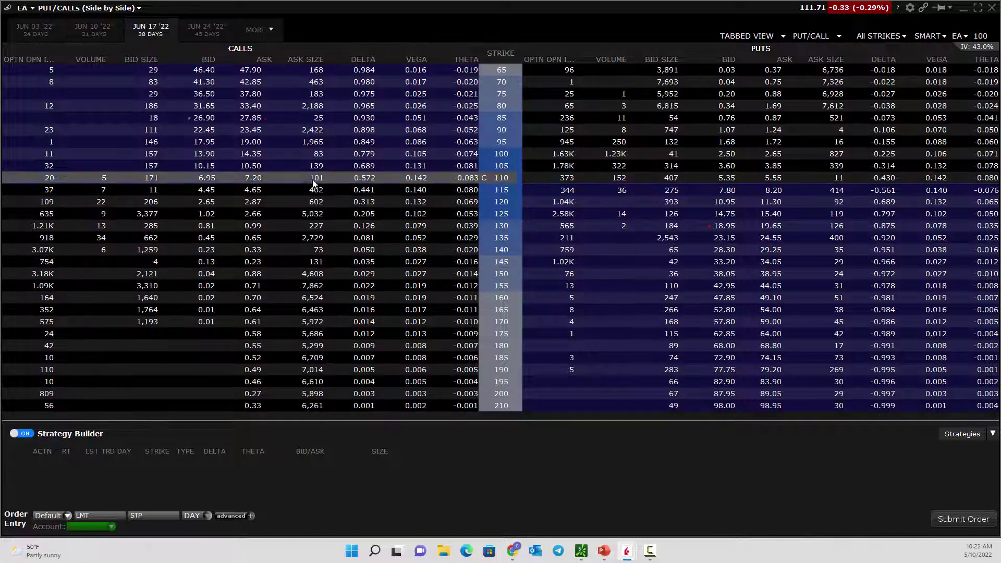
click(253, 180)
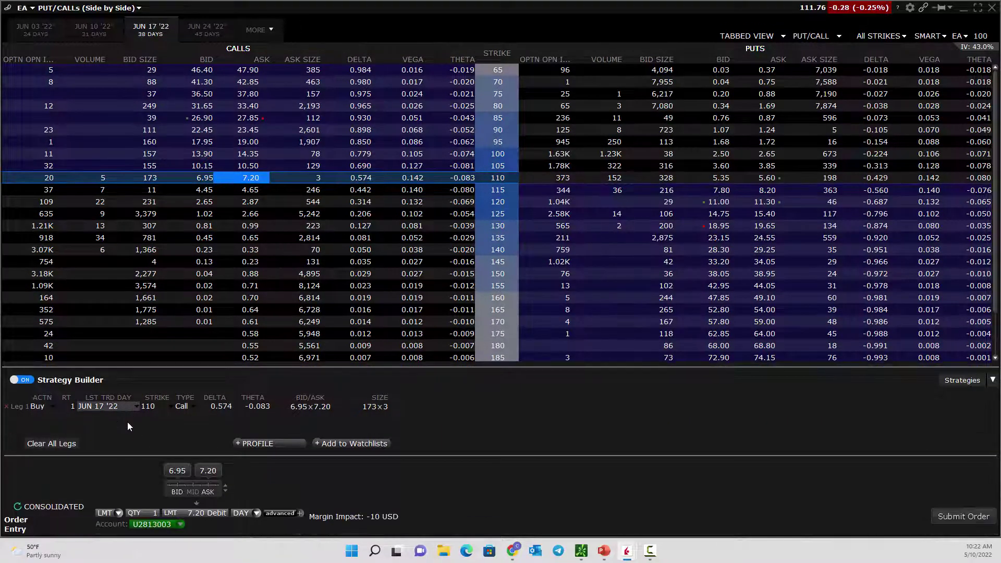
click(749, 179)
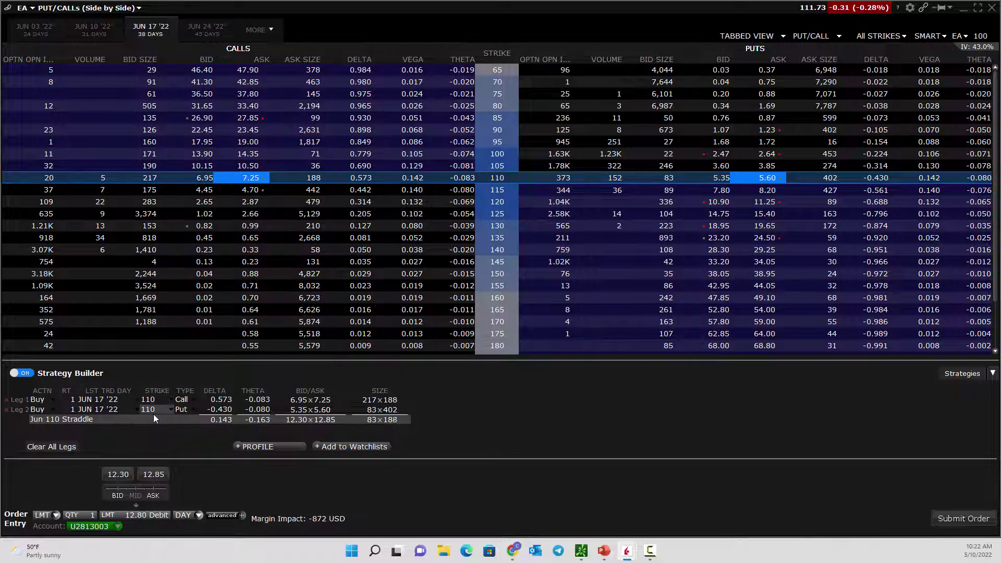
- View the straddle profile, restore and move the chain window top-left, taller, then close the profile
click(238, 447)
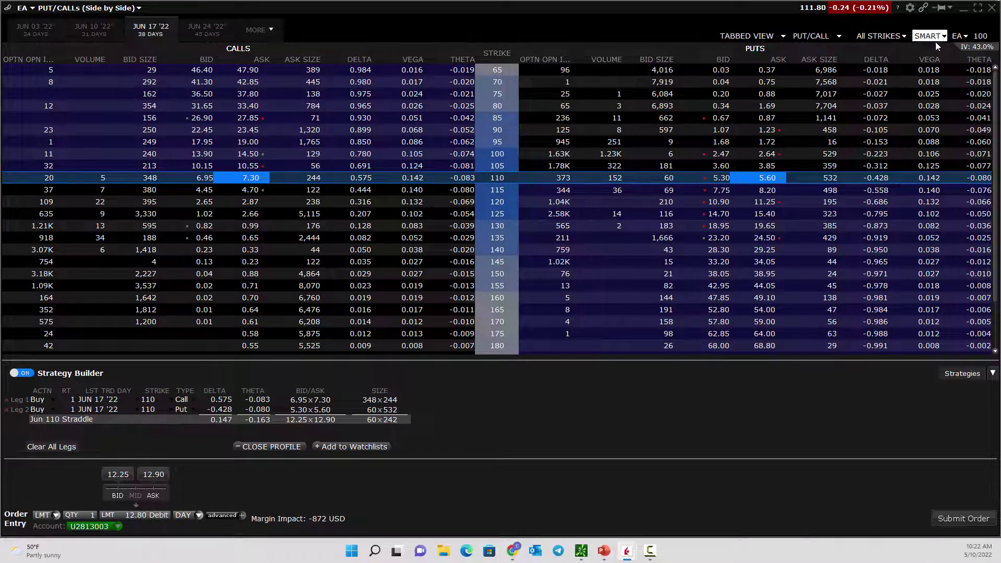
click(976, 9)
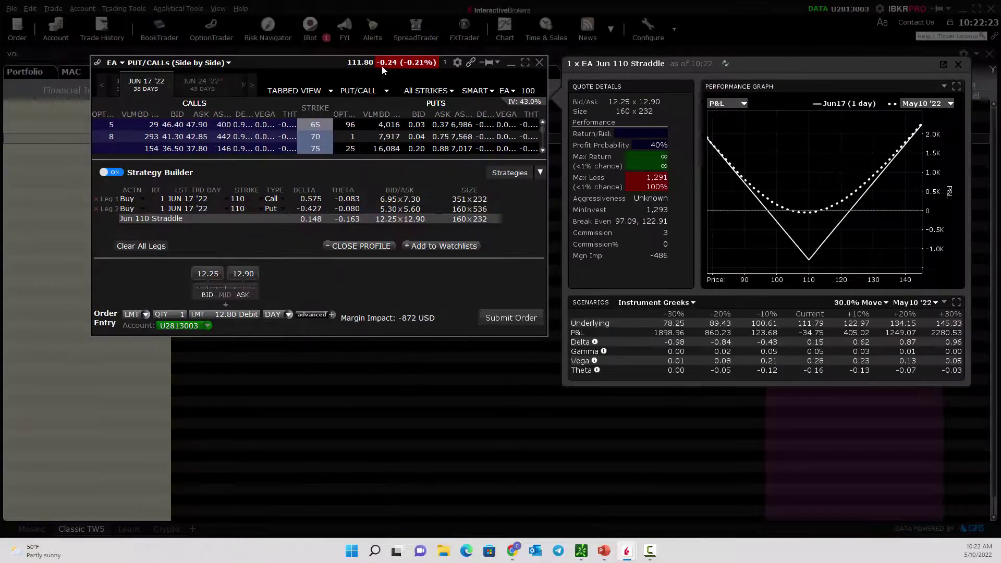
drag(318, 64, 243, 47)
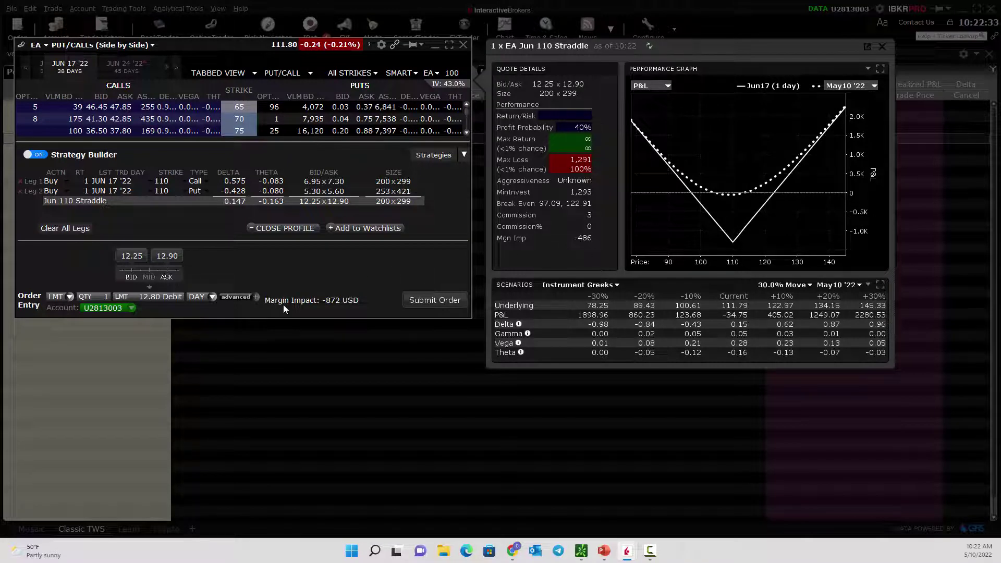
drag(210, 319, 210, 358)
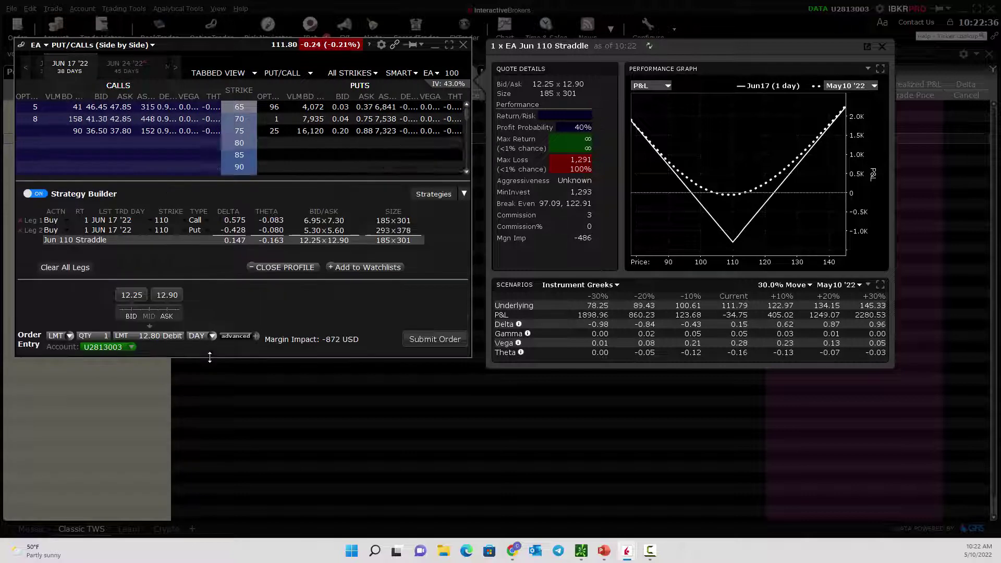
click(281, 267)
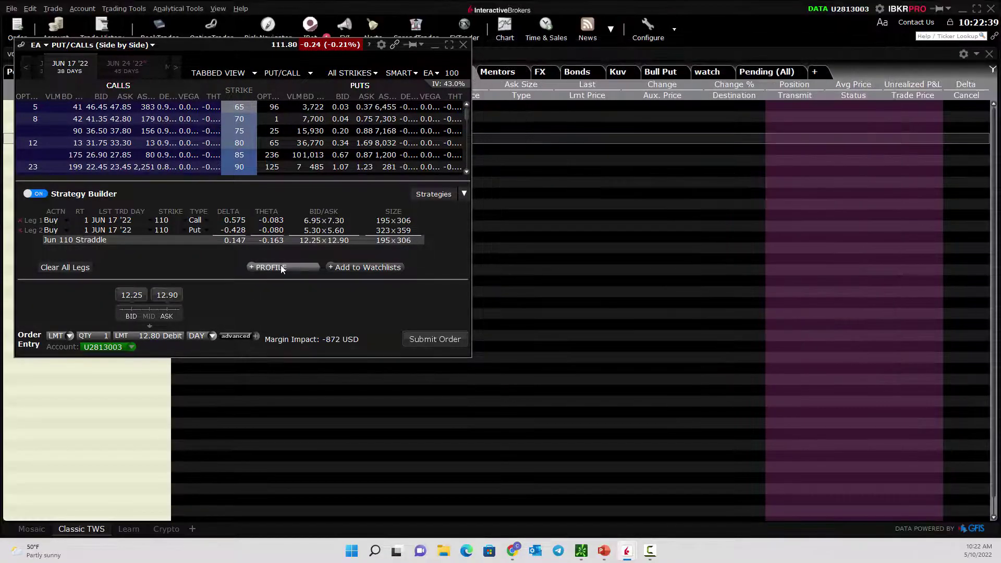
- Reopen the straddle profile and review break-evens 97.14/122.86, max loss 1,286 and ±30% scenarios
click(281, 268)
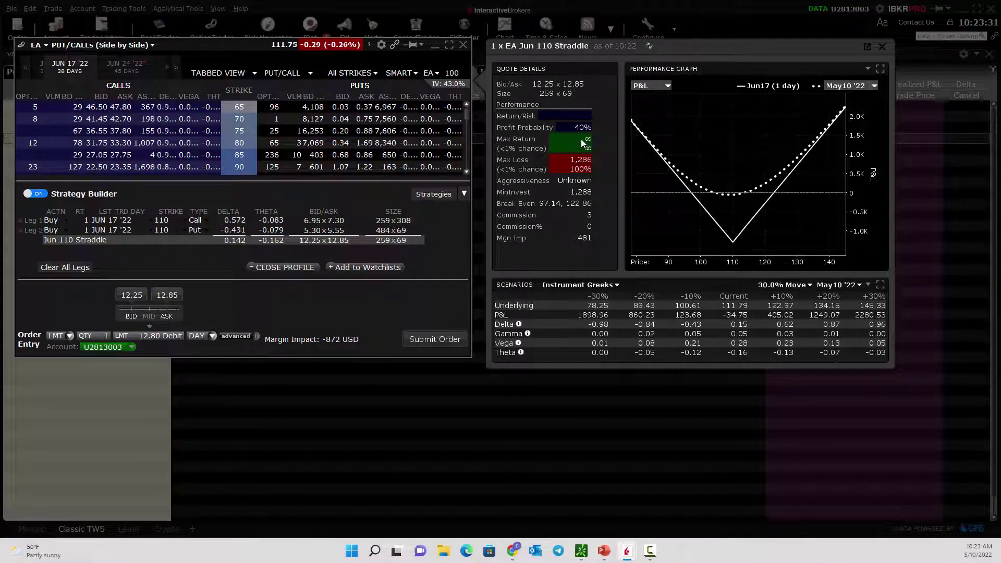
mouse_move(584, 142)
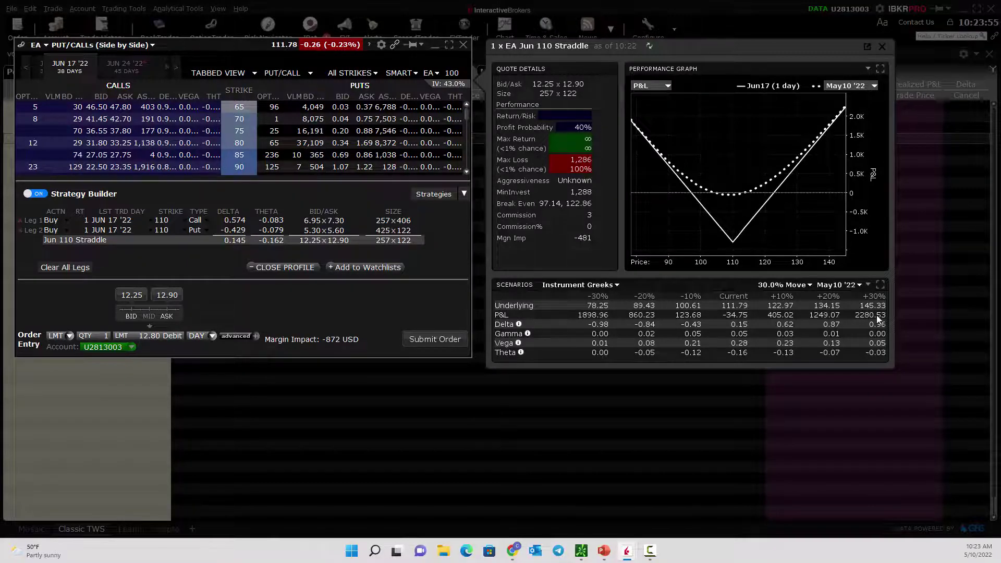
click(596, 301)
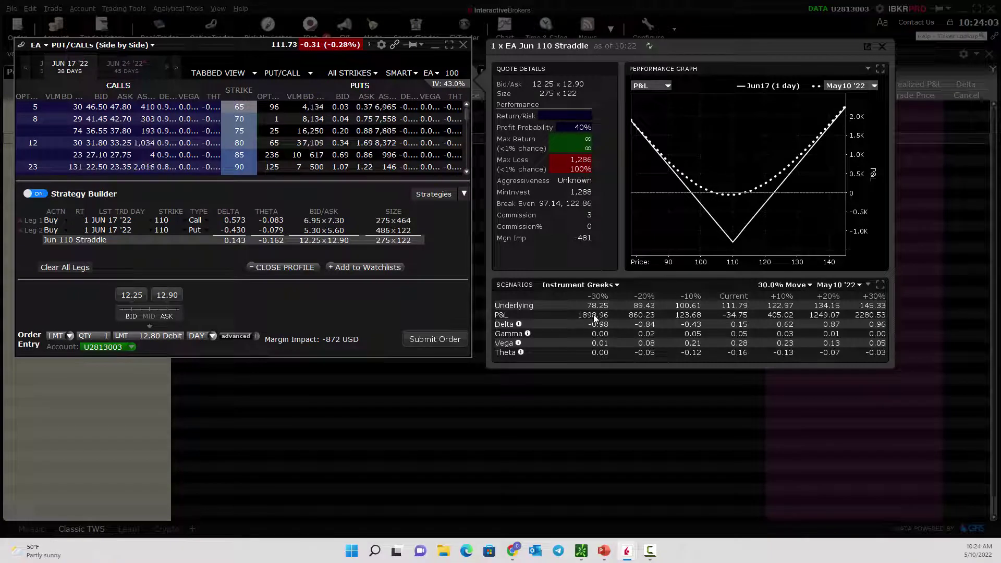
- Change the scenario move size to 10%, then 30%, finally settling on a 60% move
click(771, 287)
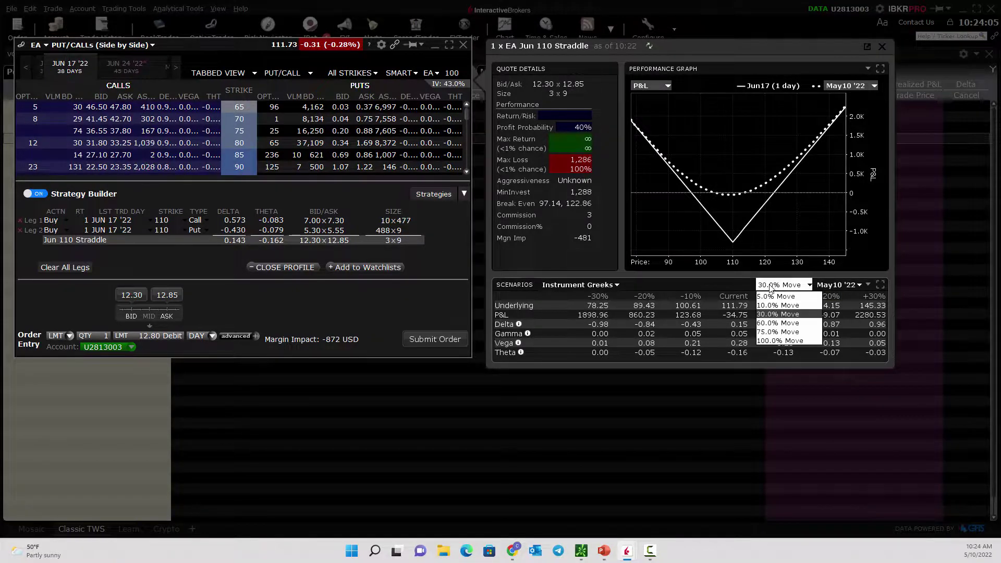
click(777, 308)
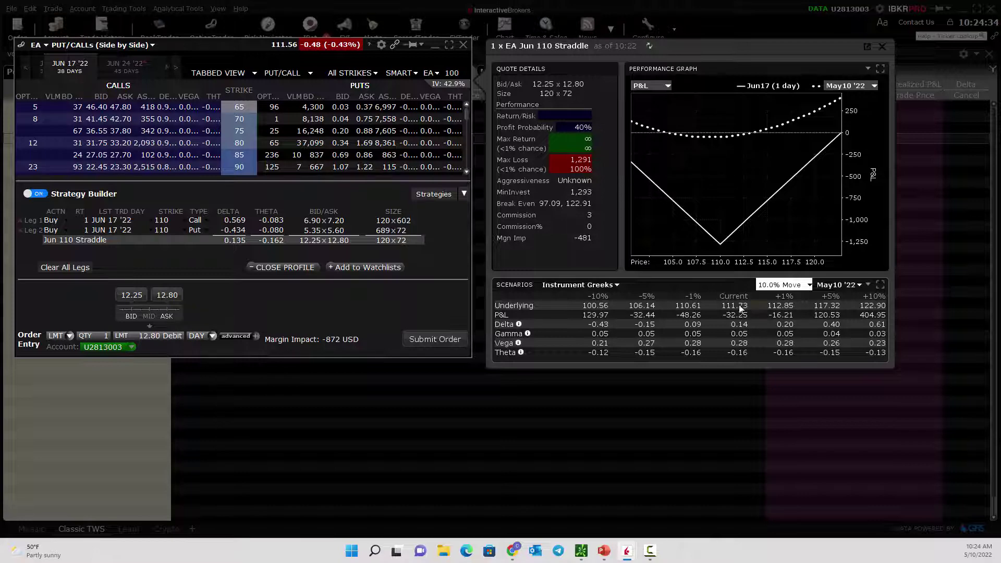
click(786, 288)
click(786, 315)
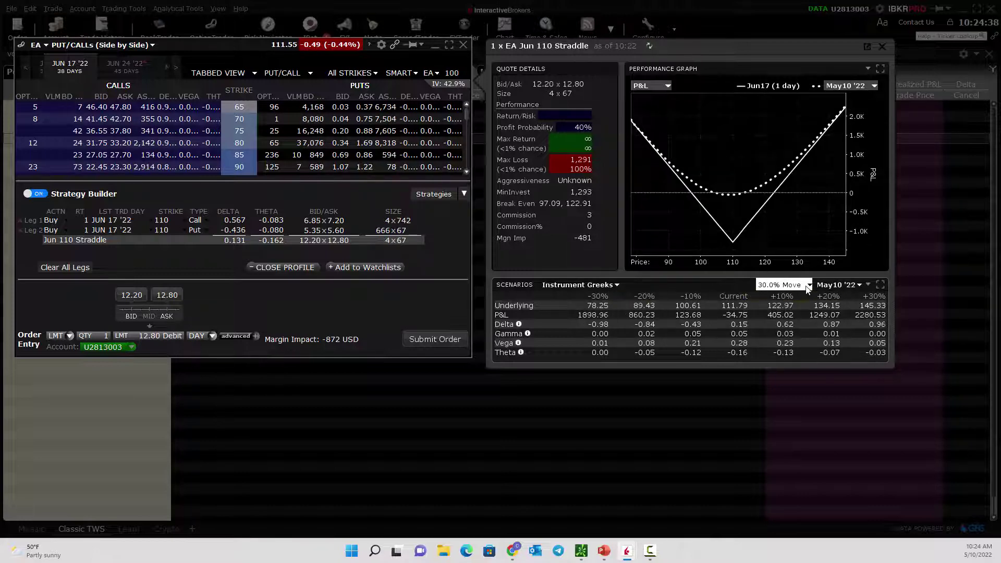
click(782, 285)
click(790, 327)
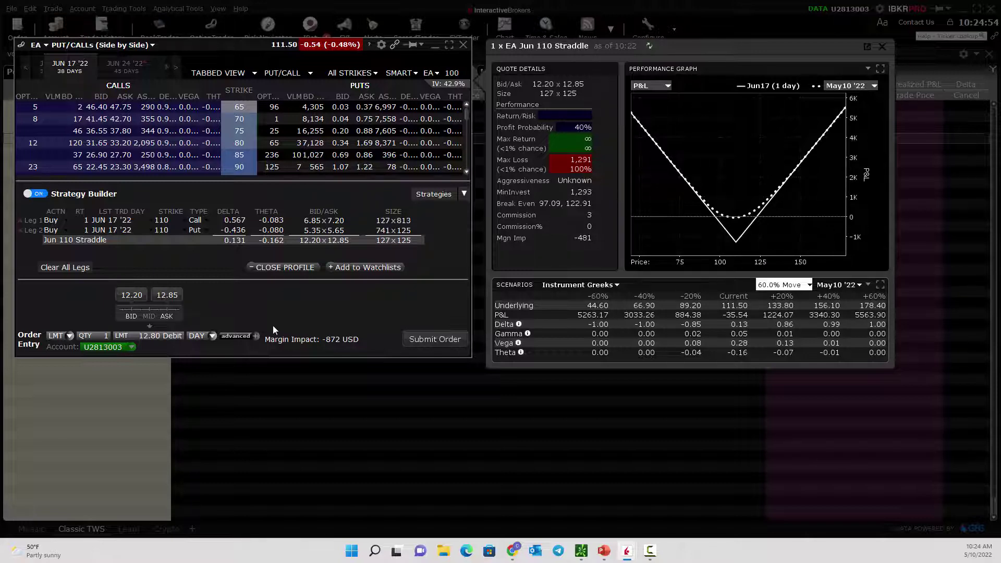
- Close the profile, remove the put leg, and sell the Jun 130 call for a 6.38 debit
click(275, 267)
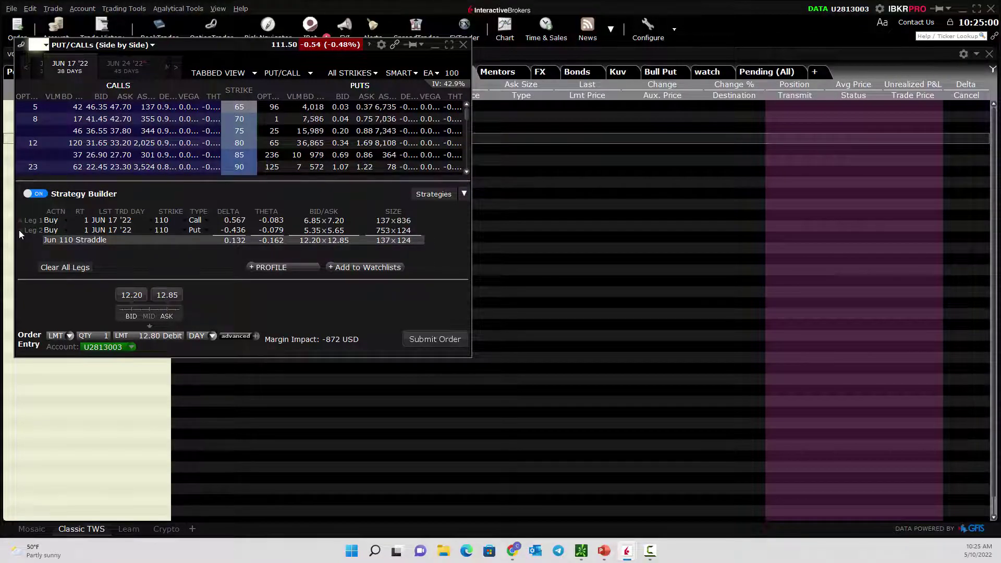
click(20, 230)
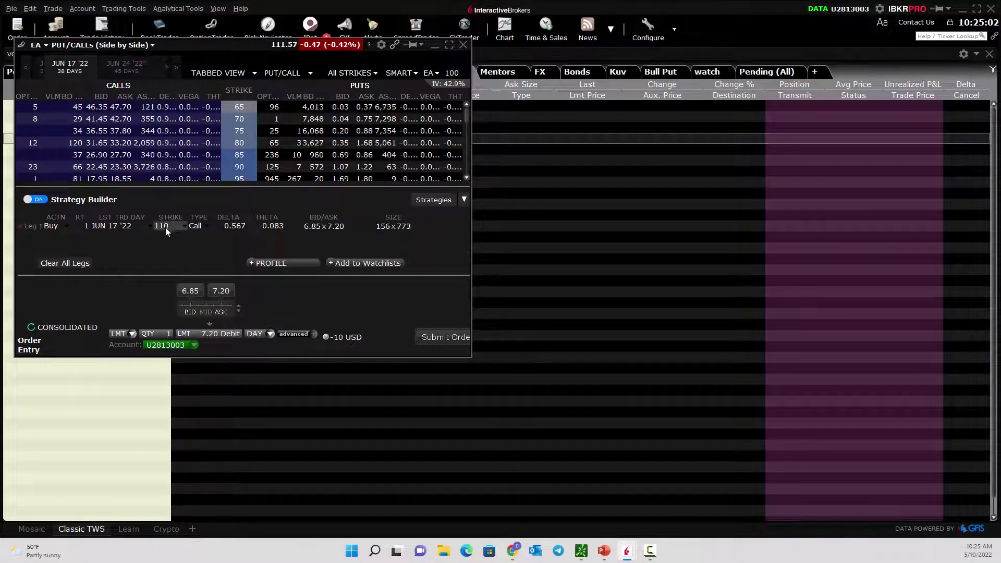
scroll(169, 136, down, 3)
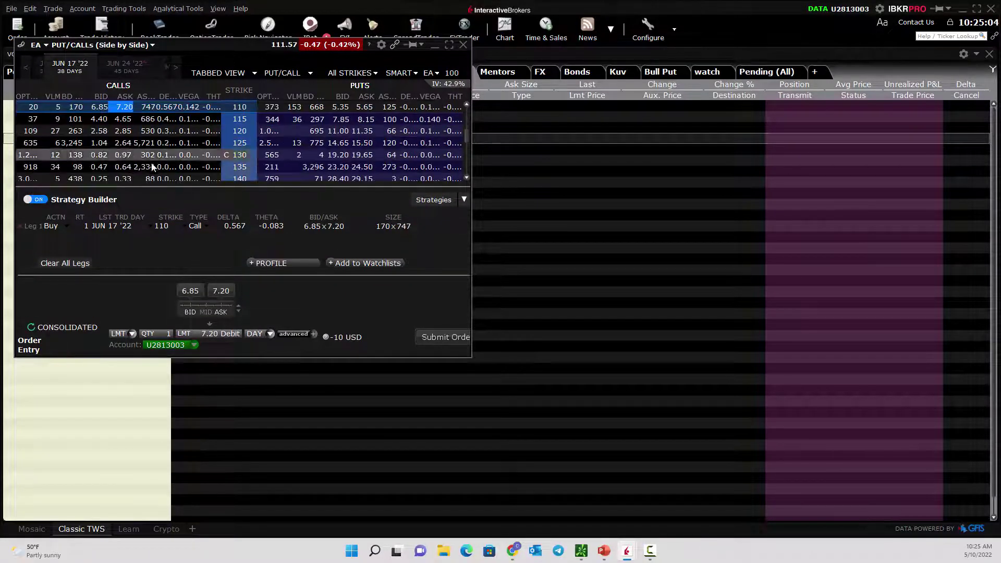
click(99, 154)
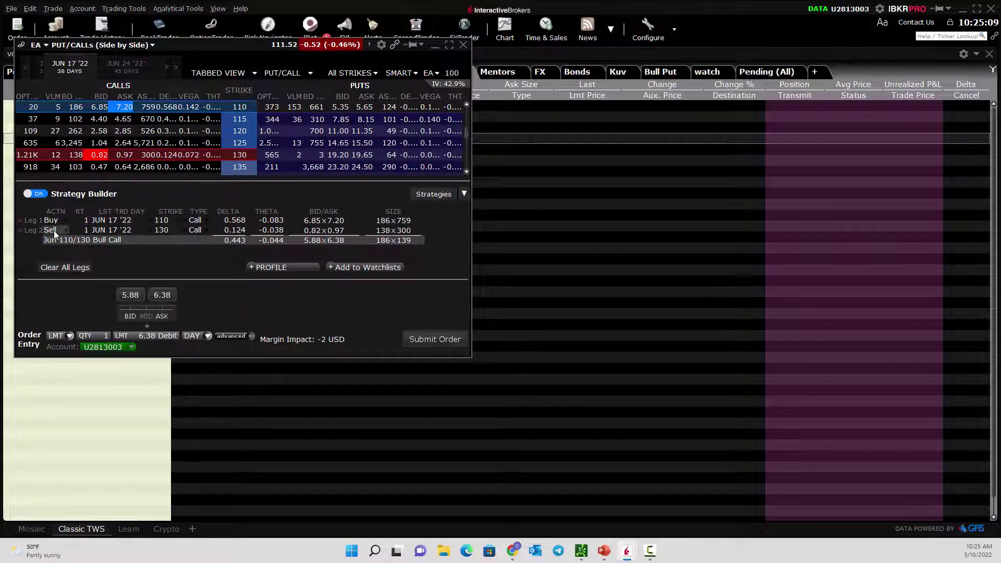
- Show the bull call profile (max return 1,366, max loss 634, break-even 116.34), trying 10% and 30% scenarios
click(252, 268)
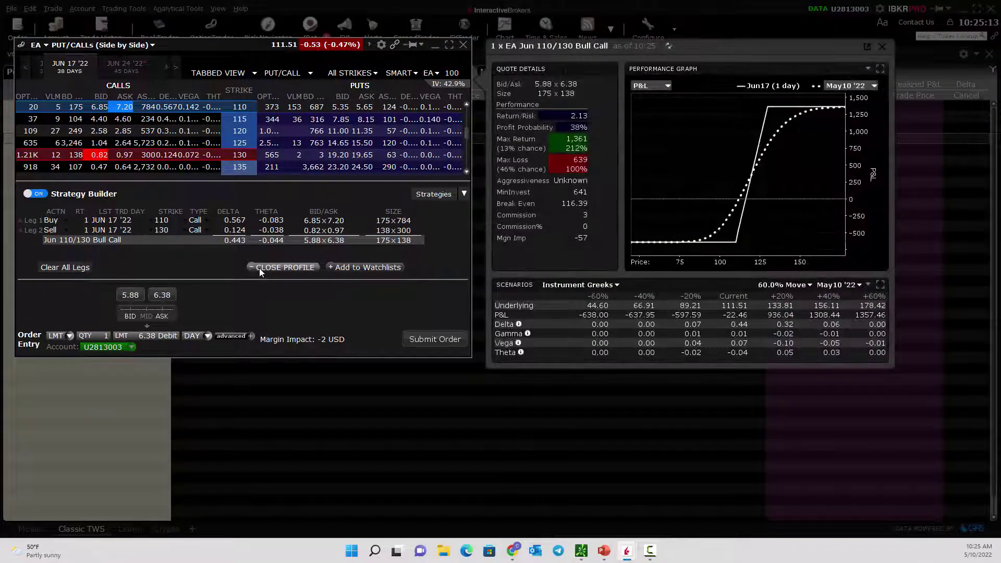
click(811, 287)
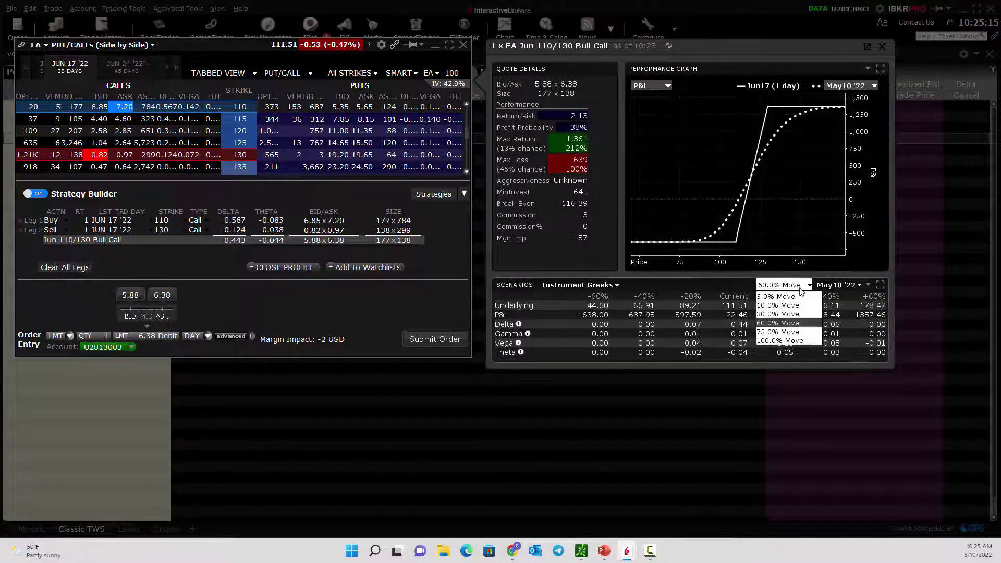
click(785, 306)
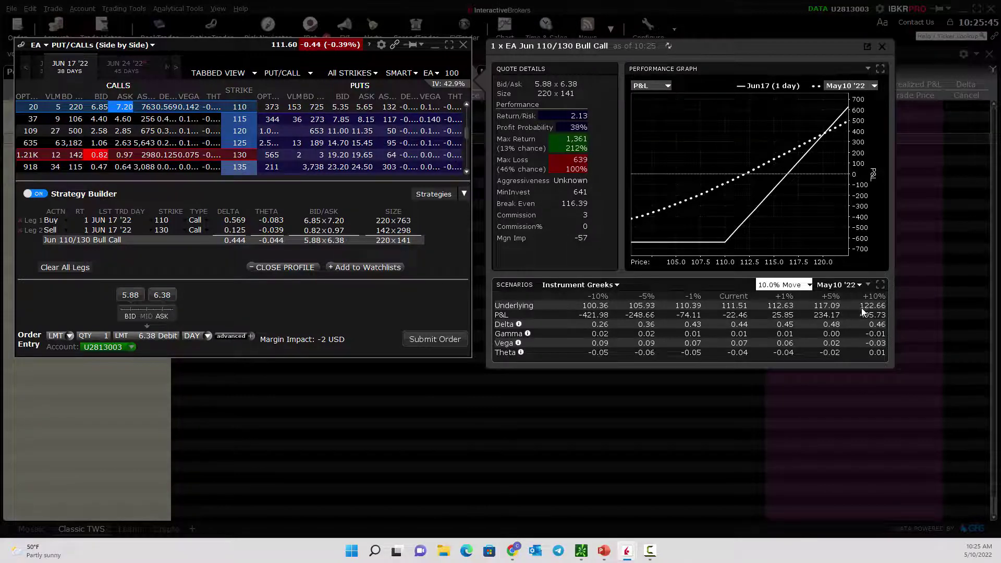
click(809, 291)
click(796, 313)
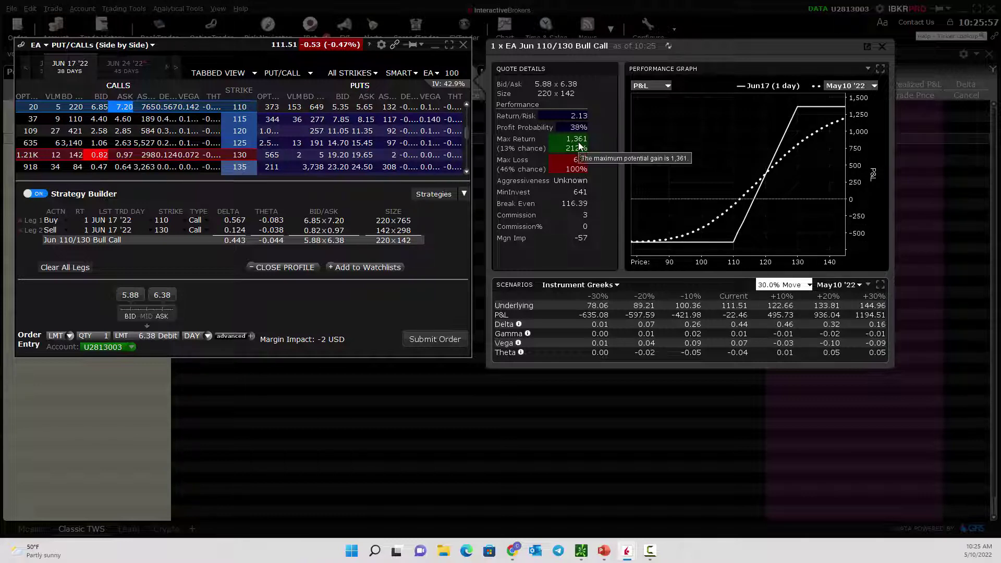
mouse_move(587, 162)
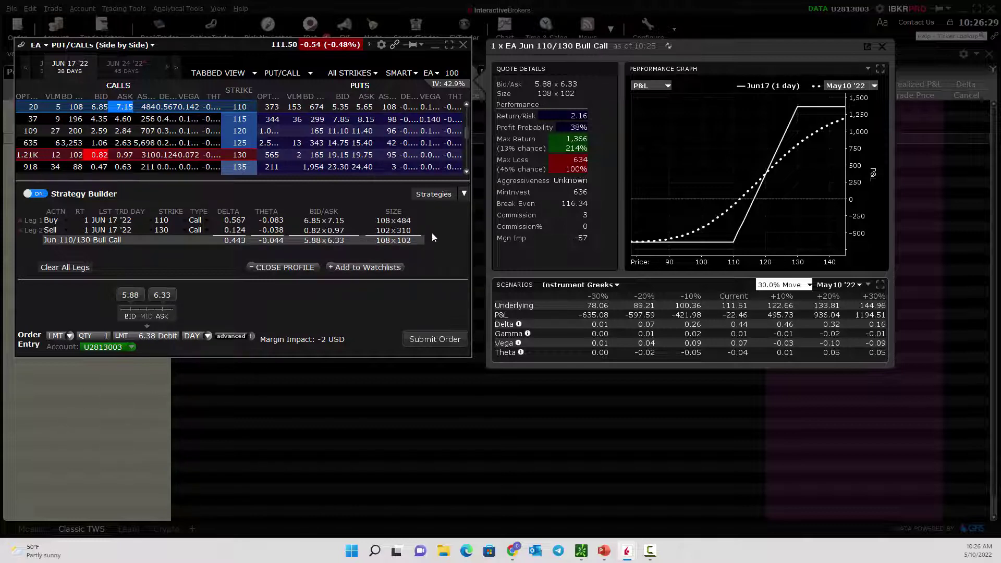
click(465, 194)
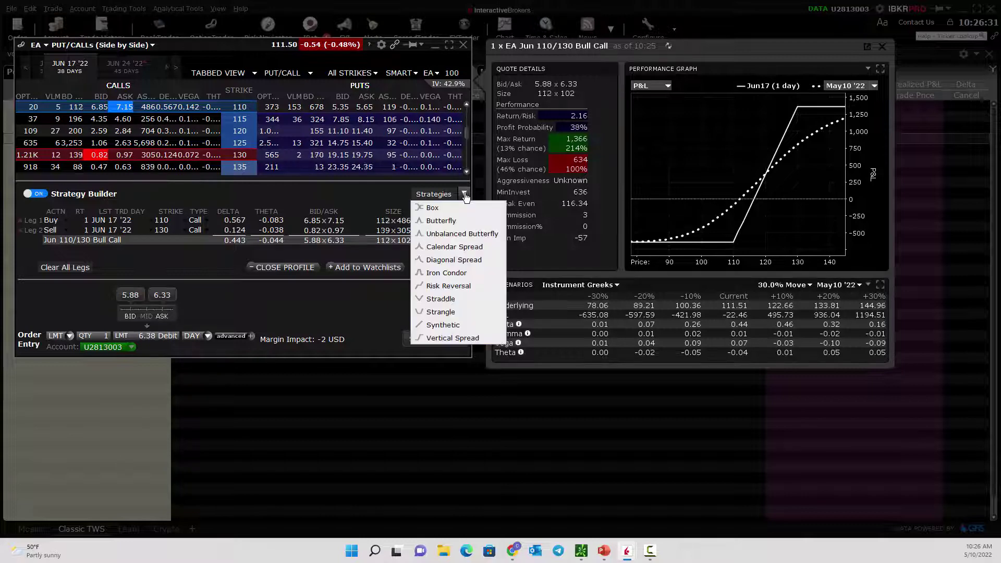
- Close the profile and pick the Diagonal Spread strategy template, dismissing its prompt
click(254, 267)
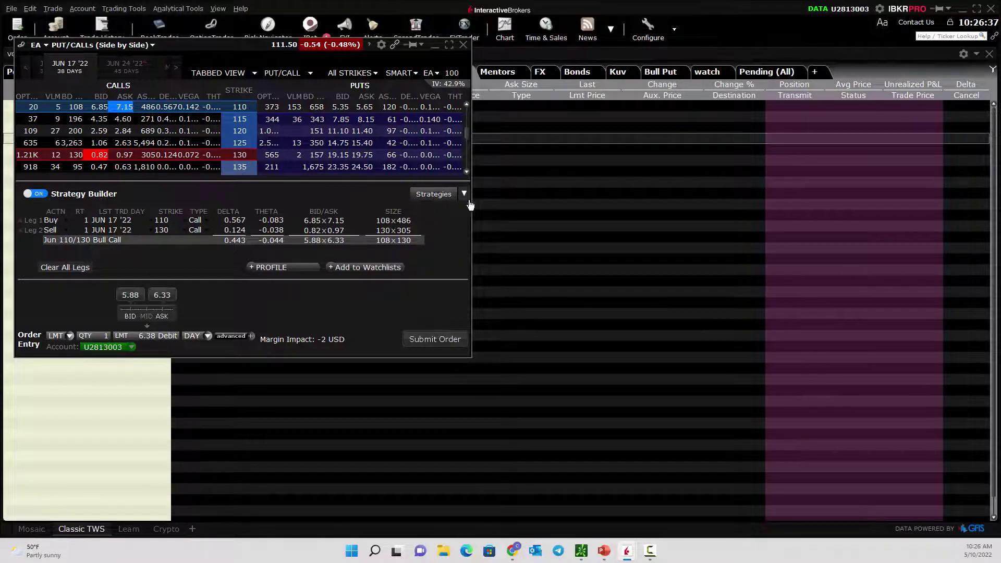
click(464, 195)
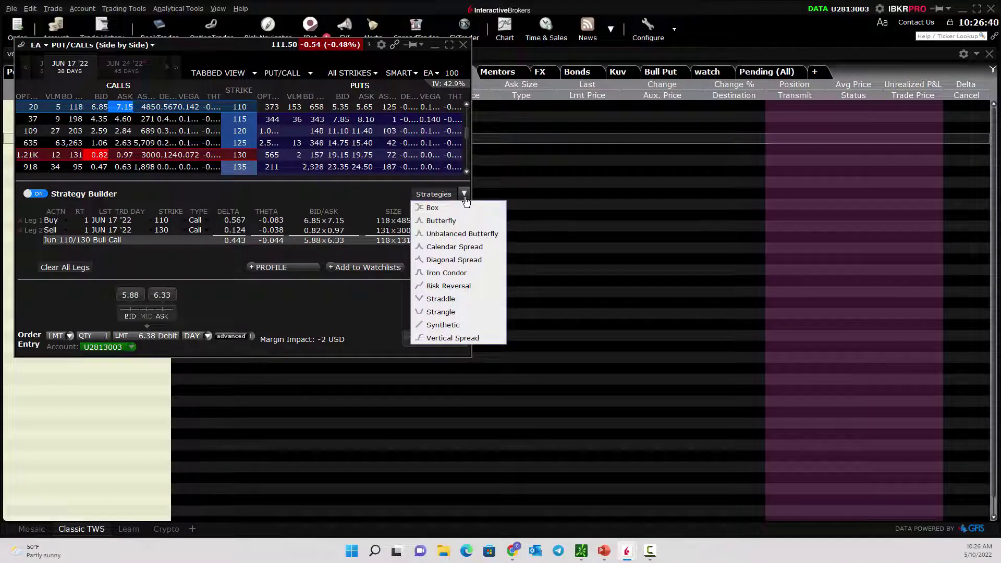
click(458, 259)
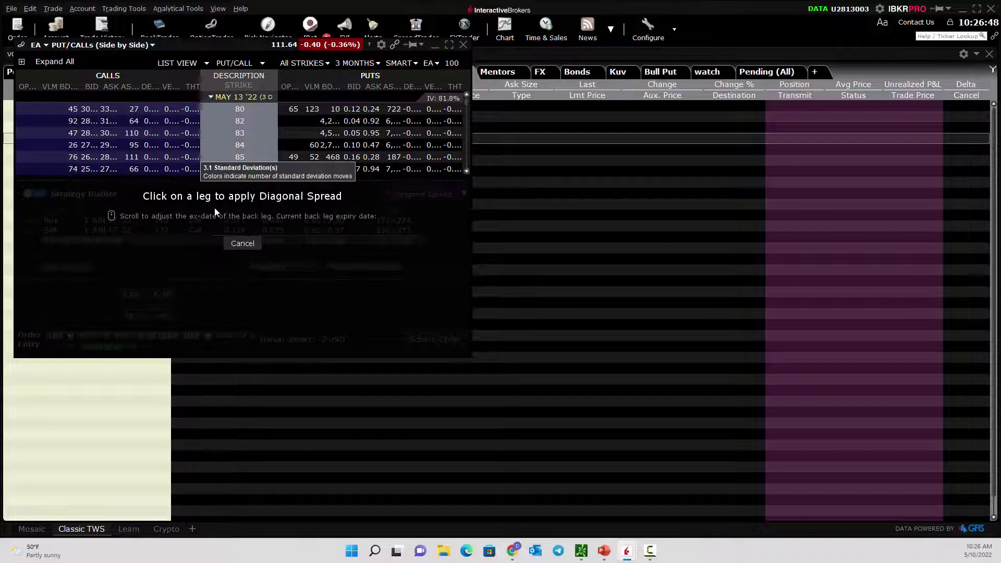
click(228, 99)
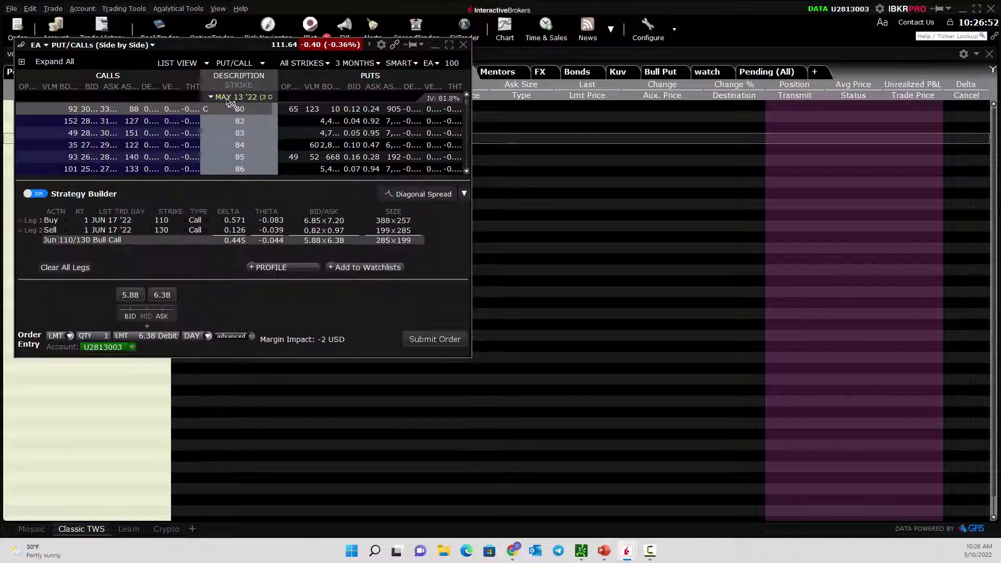
- Clear the bull call legs and collapse the May 13 '22 expiry strikes
click(65, 267)
scroll(224, 155, up, 3)
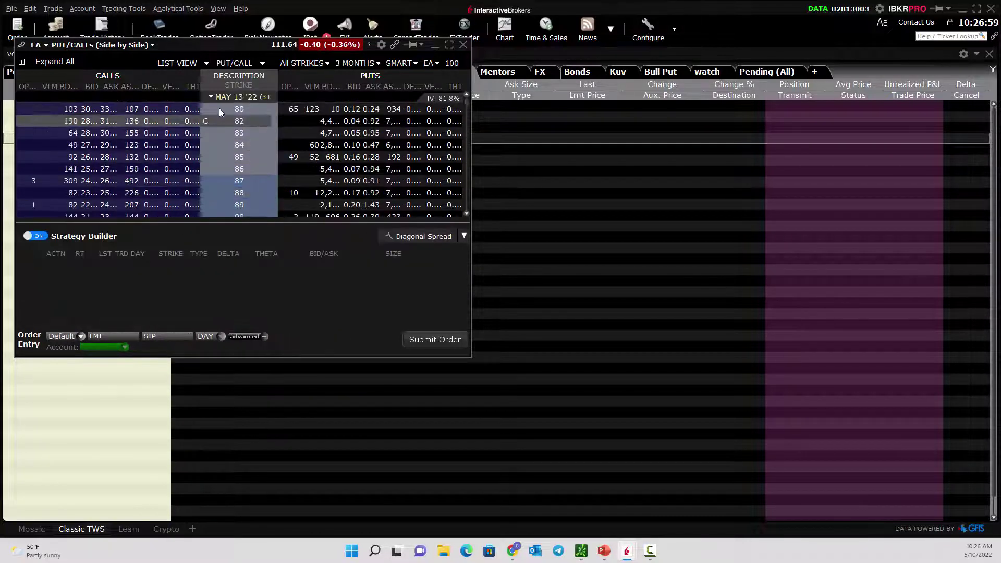
click(211, 98)
- Collapse May 20 '22, expand Jun 17 '22, and buy the Jun 17 115 call as leg one
click(211, 110)
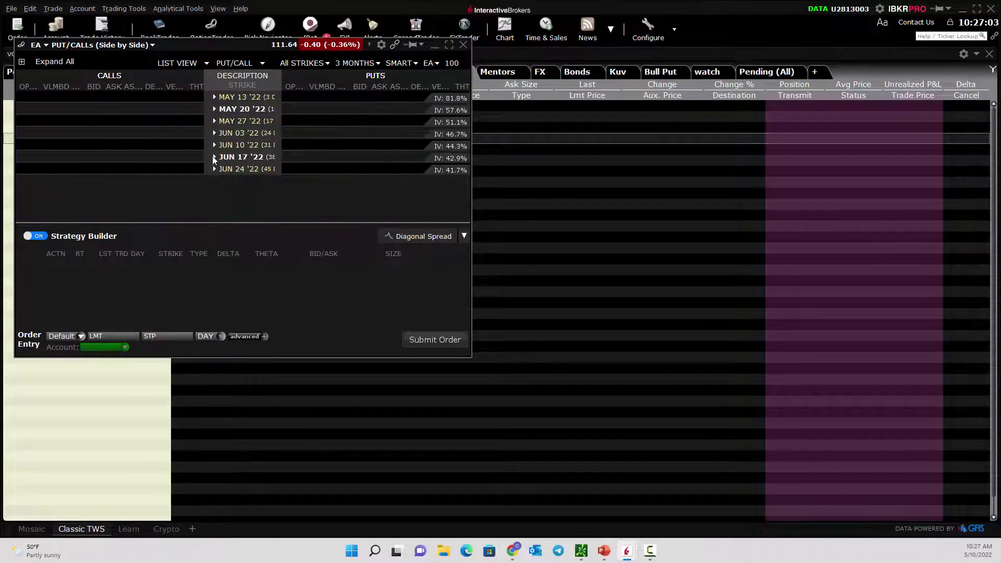
click(213, 158)
scroll(171, 190, down, 1)
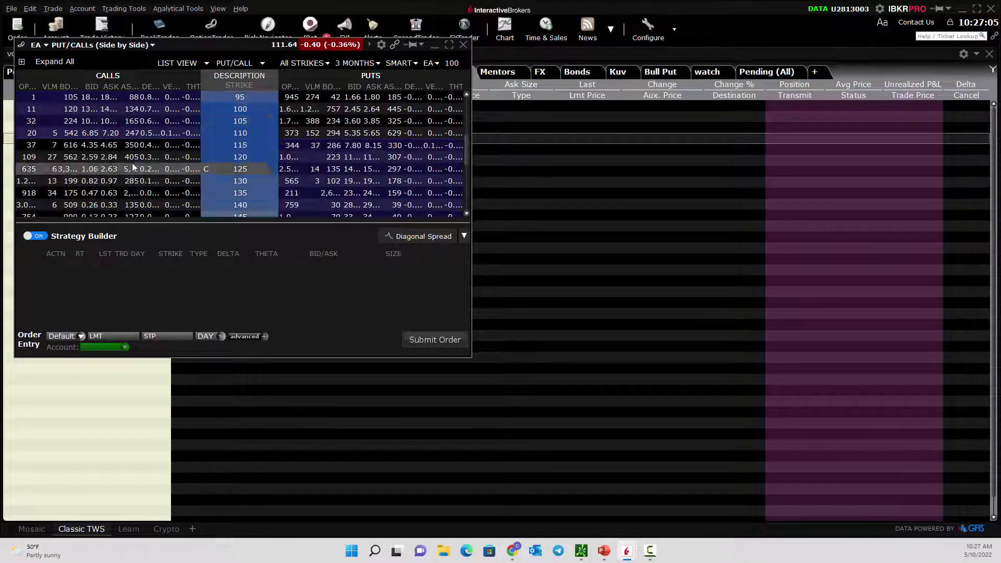
click(107, 144)
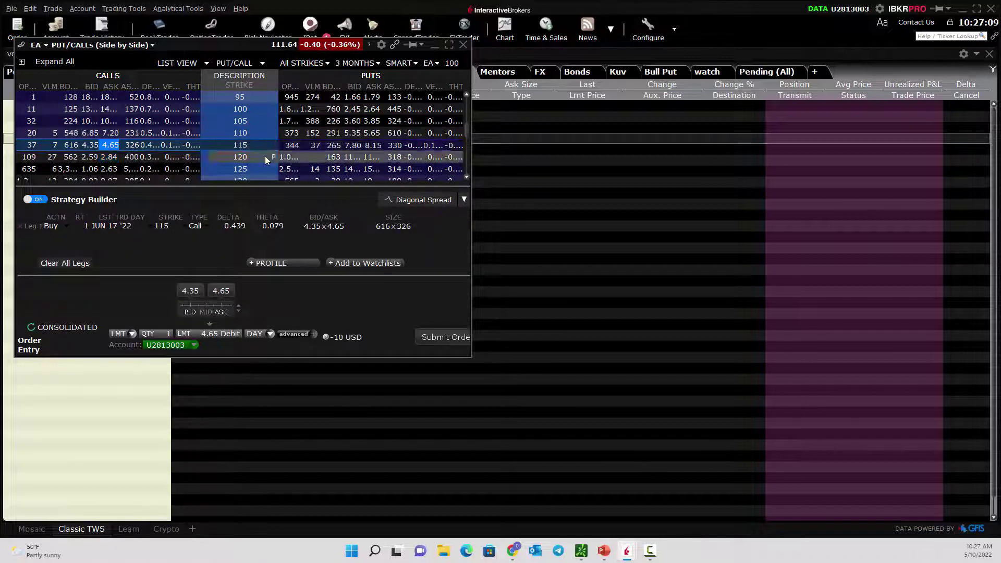
- Sell the May 20 '22 115 call and change the first leg's strike to 110
scroll(265, 155, up, 4)
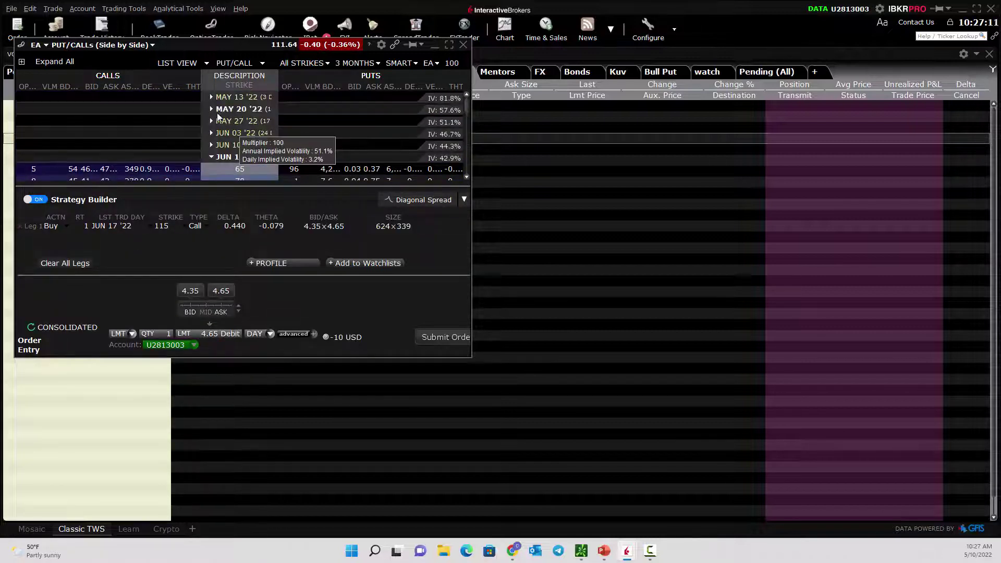
click(211, 109)
scroll(143, 157, down, 3)
scroll(142, 154, down, 2)
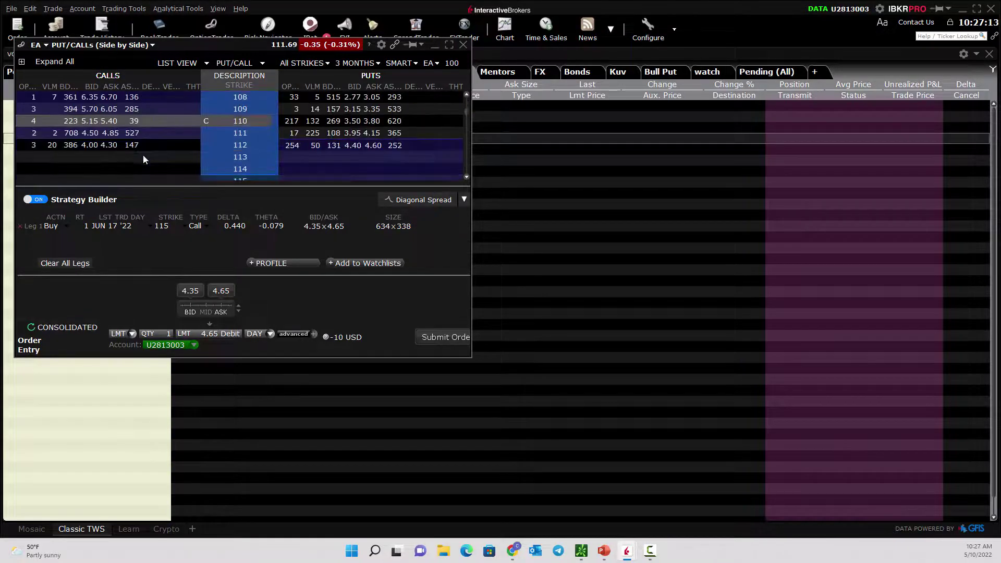
click(89, 147)
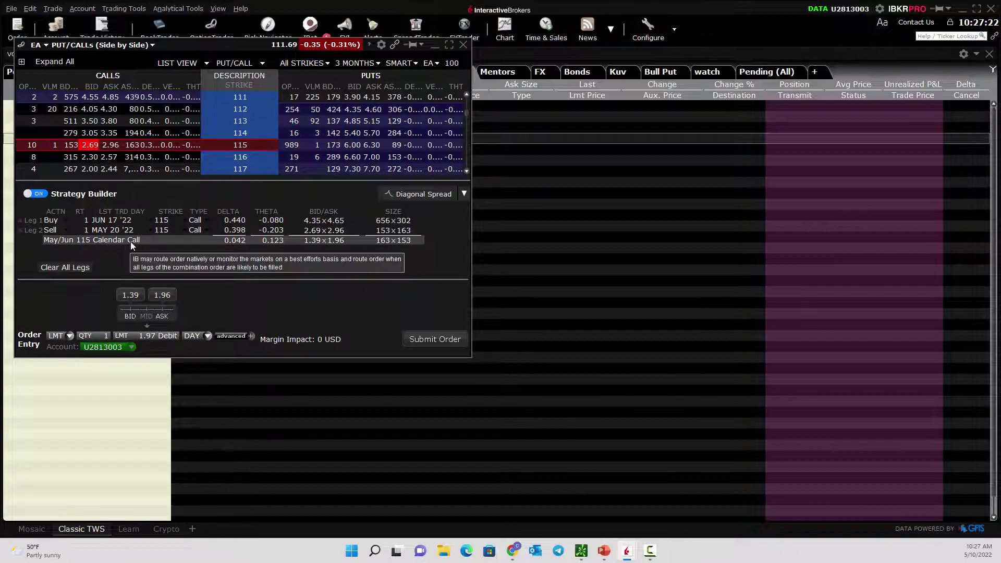
click(162, 220)
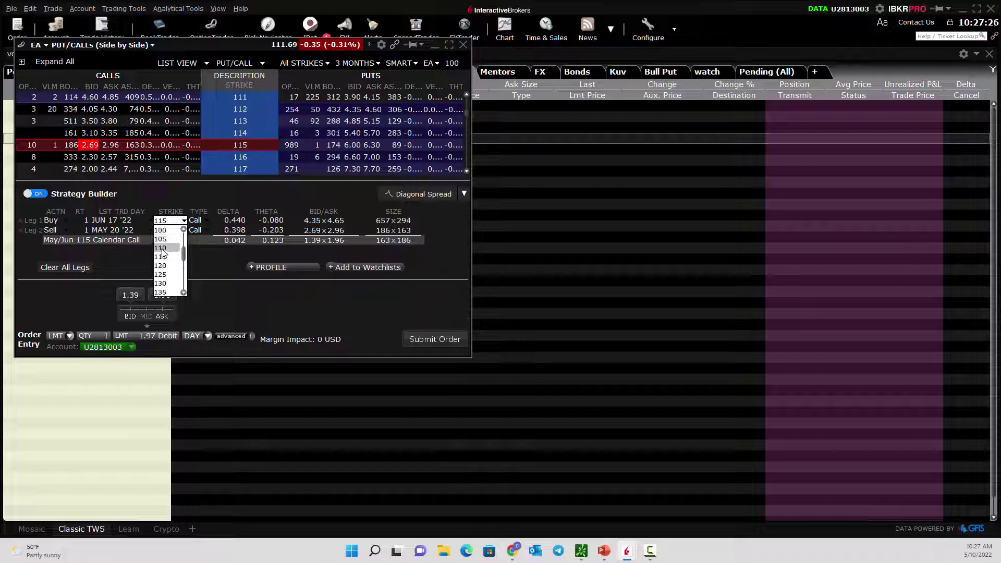
click(164, 248)
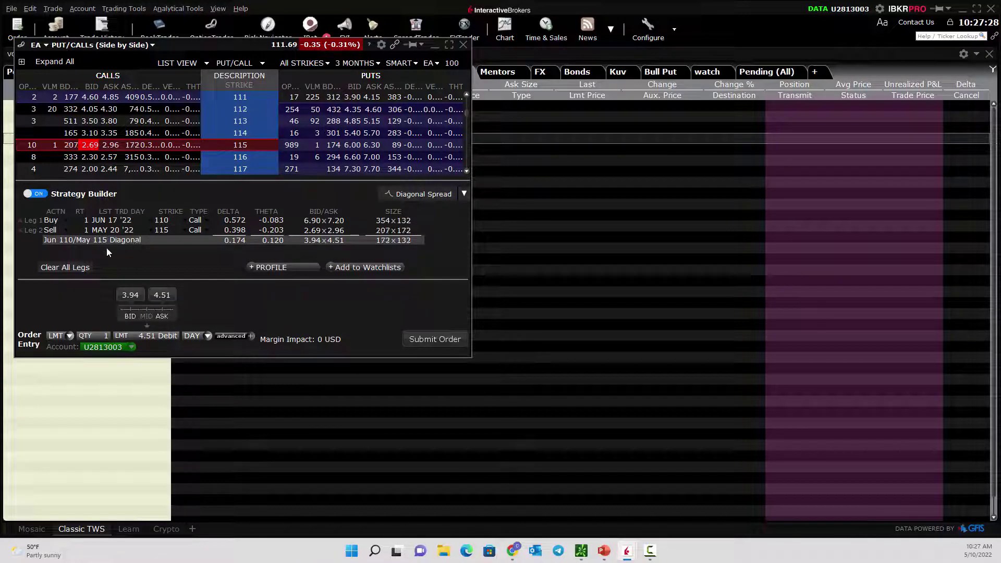
- Display the call diagonal's profile: max return 375, max loss 447, break-even 108.43, 62% profit probability
click(463, 194)
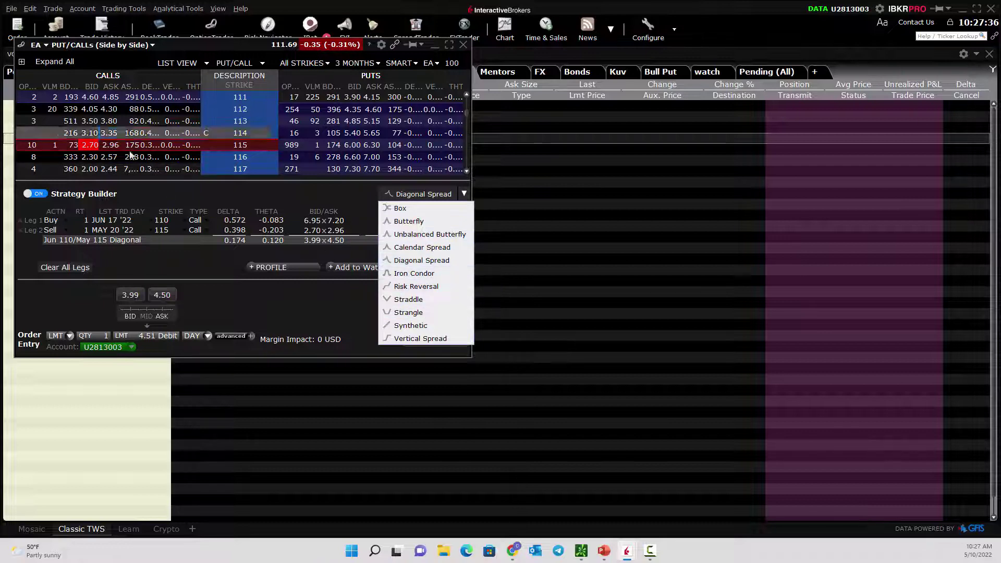
click(269, 270)
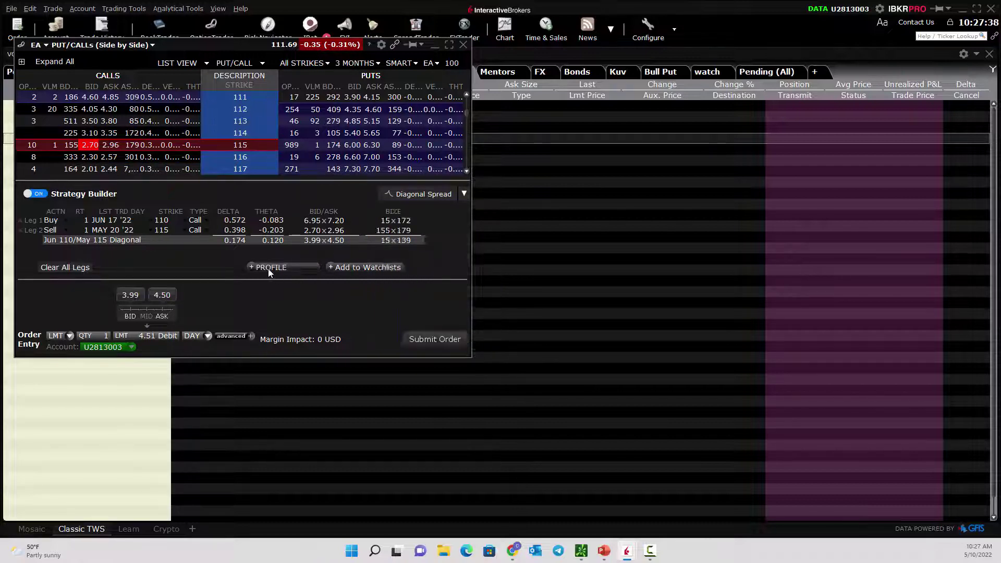
click(268, 268)
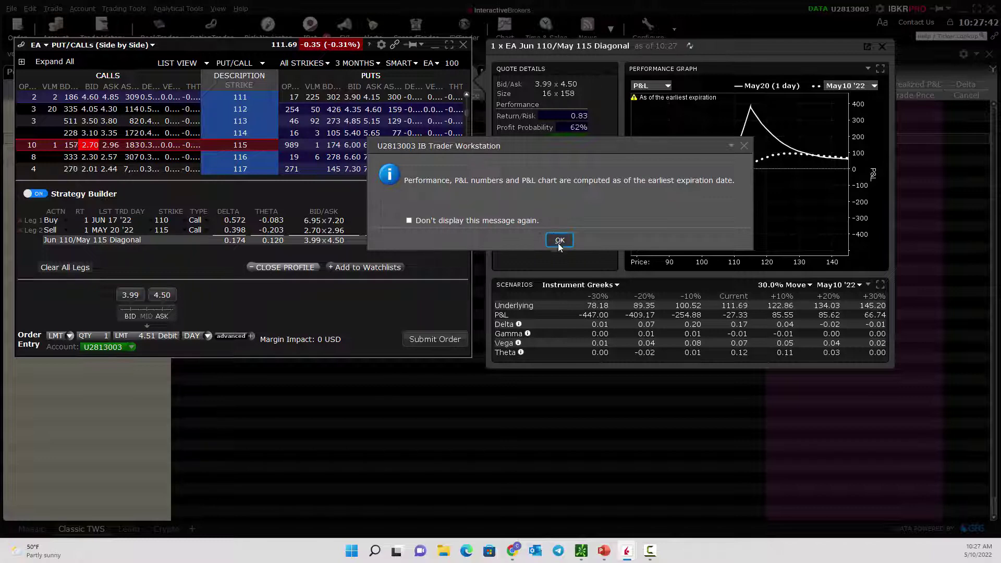
click(559, 241)
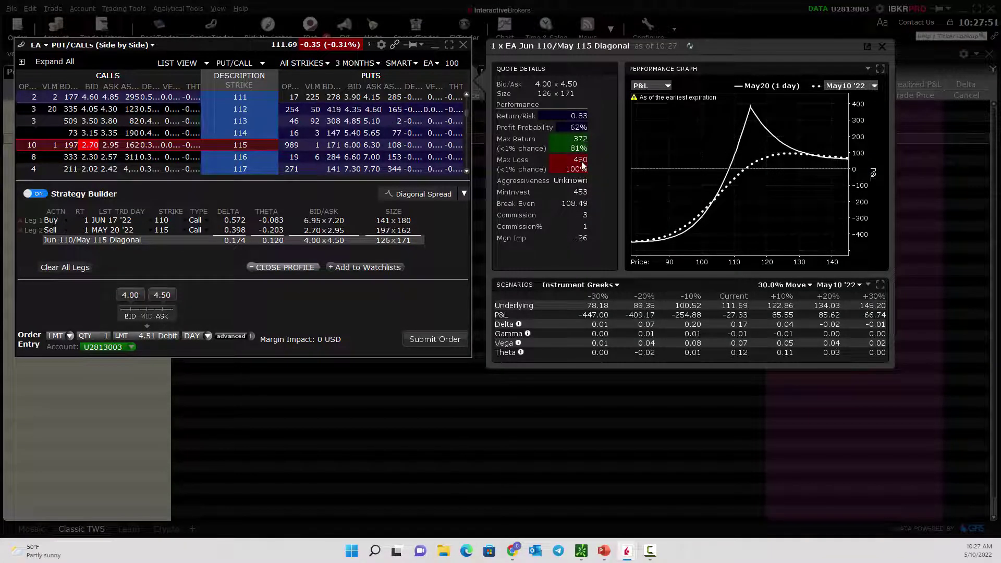
mouse_move(583, 165)
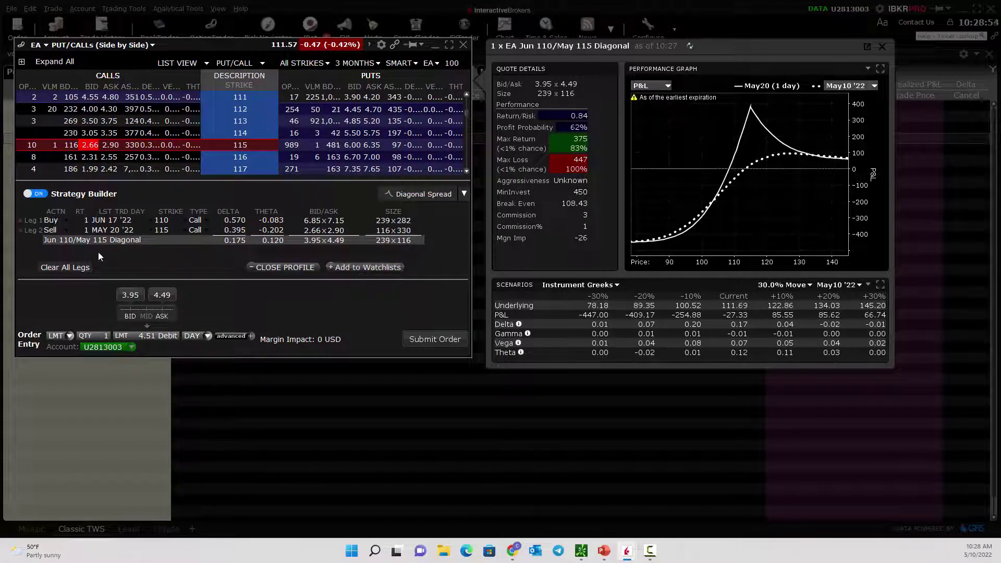
- Remove both call legs from the Strategy Builder
click(19, 229)
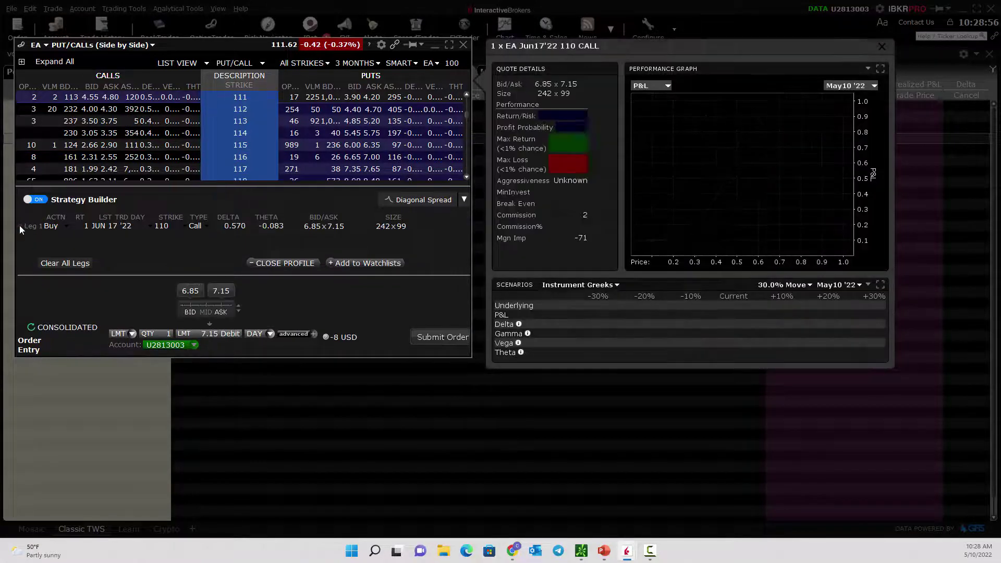
click(20, 225)
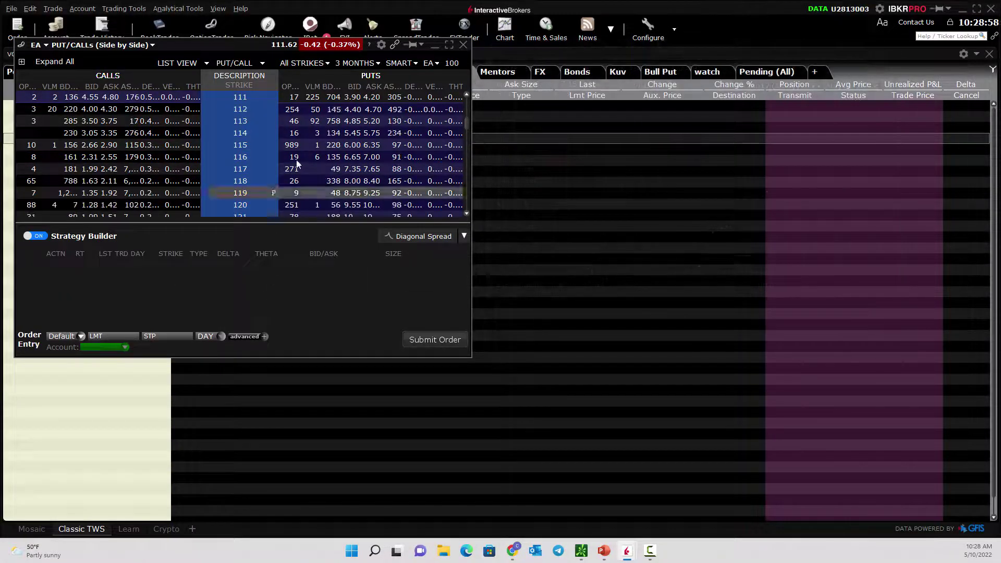
scroll(379, 168, down, 2)
scroll(380, 168, up, 2)
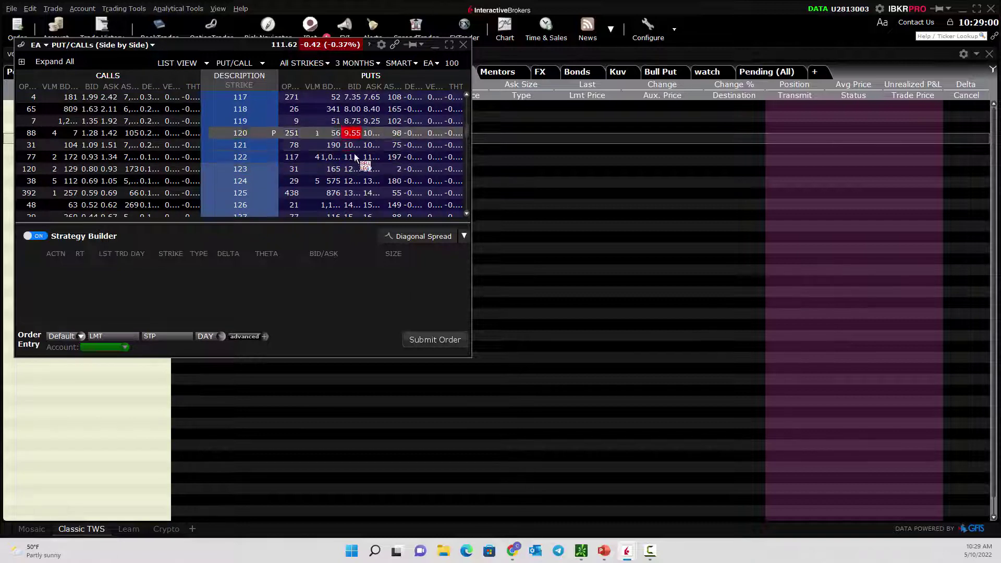
scroll(354, 157, up, 2)
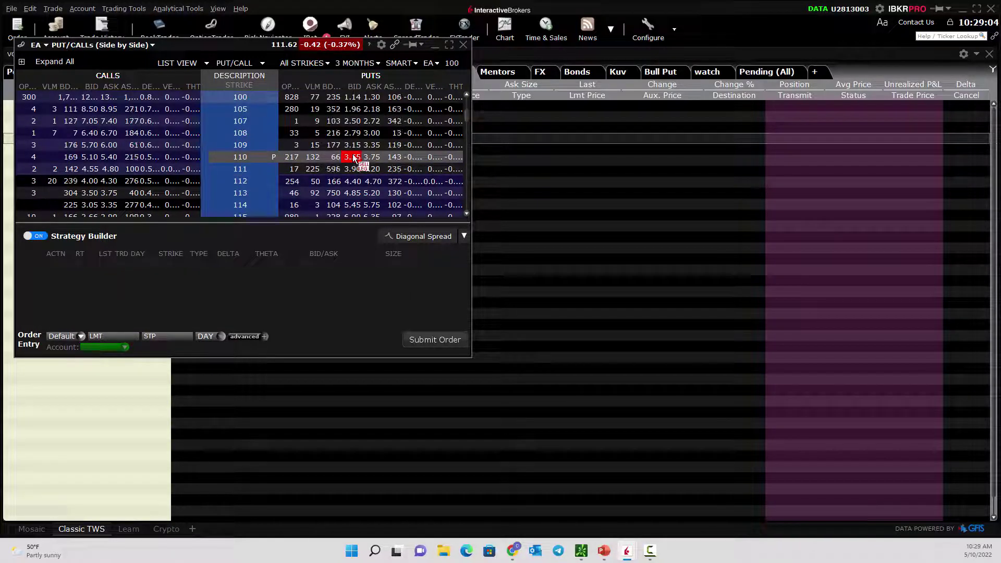
- Sell the May 20 110 put and buy the Jun 17 120 put, for a 7.85 debit
click(353, 158)
scroll(261, 115, up, 5)
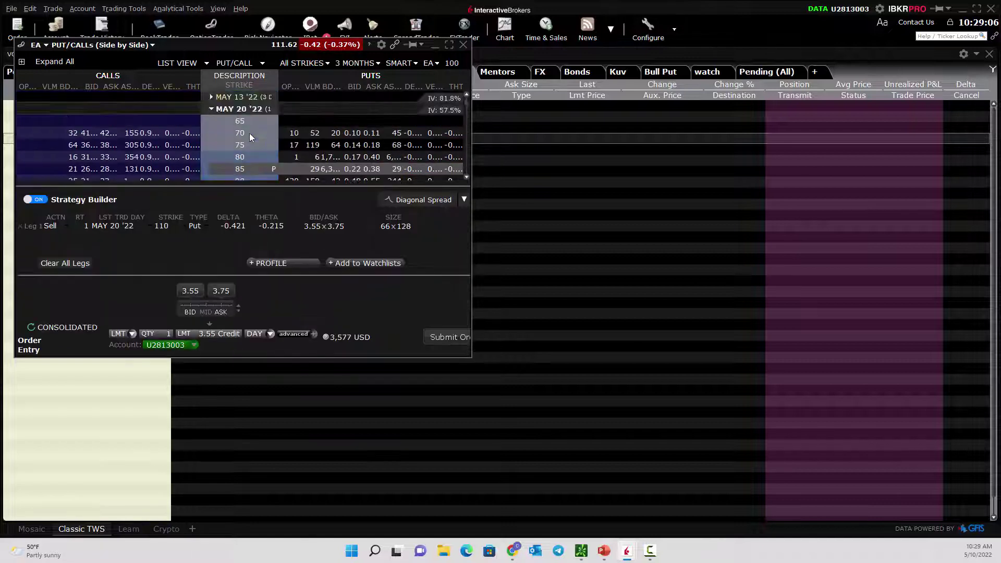
scroll(240, 125, down, 3)
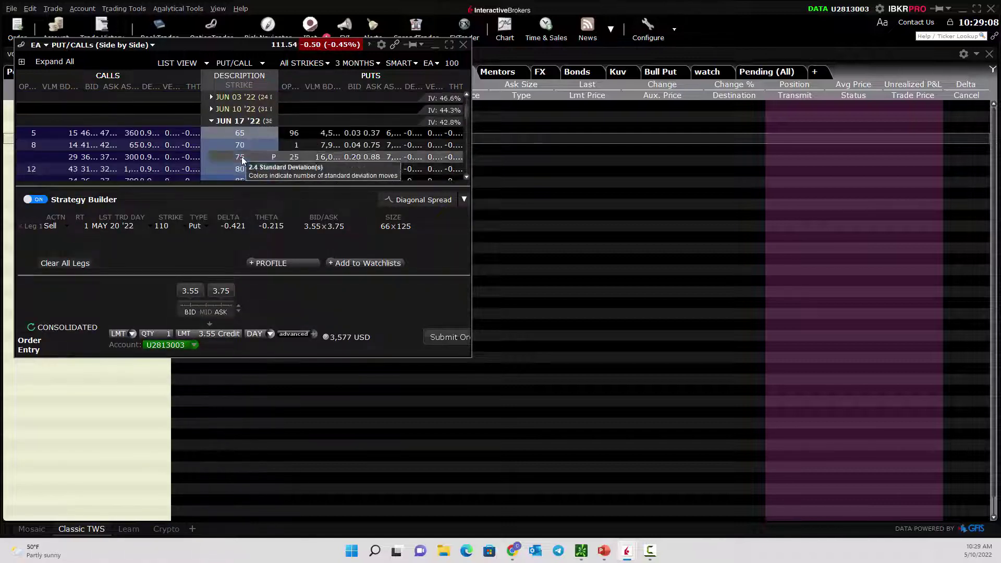
scroll(240, 131, down, 2)
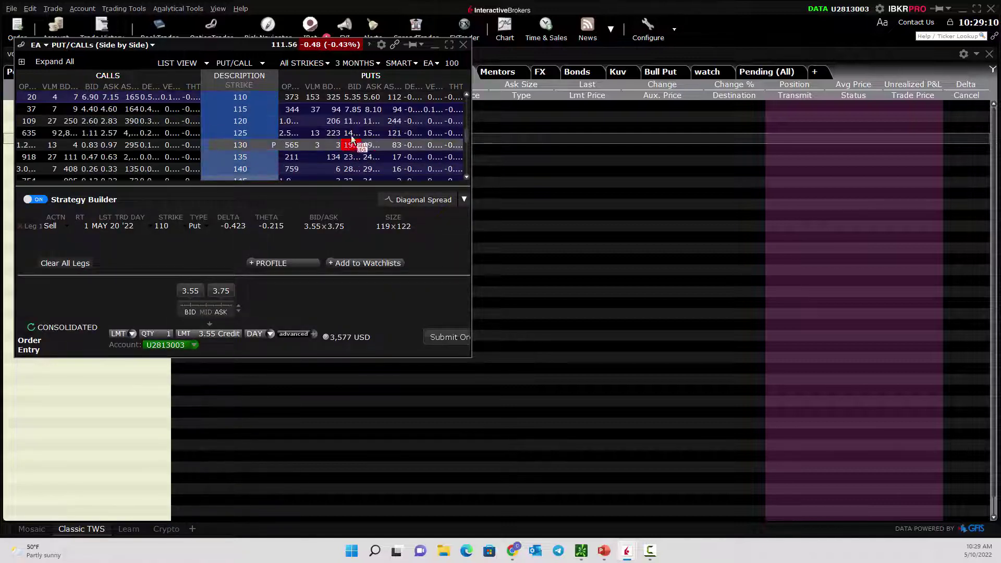
click(370, 121)
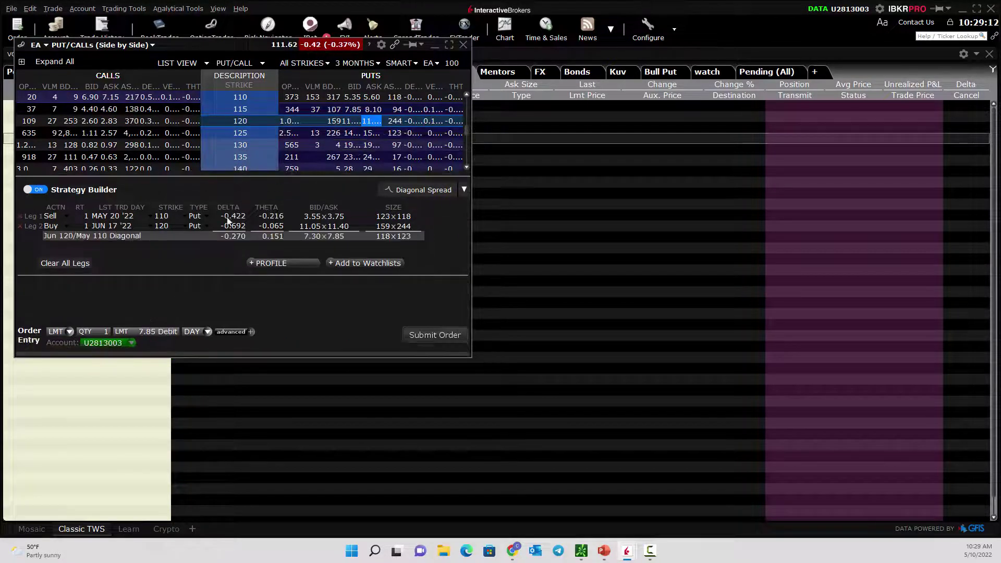
- Show the put diagonal's profile past the expiration warning: max return 381, max loss 785, break-even 115.49
click(270, 267)
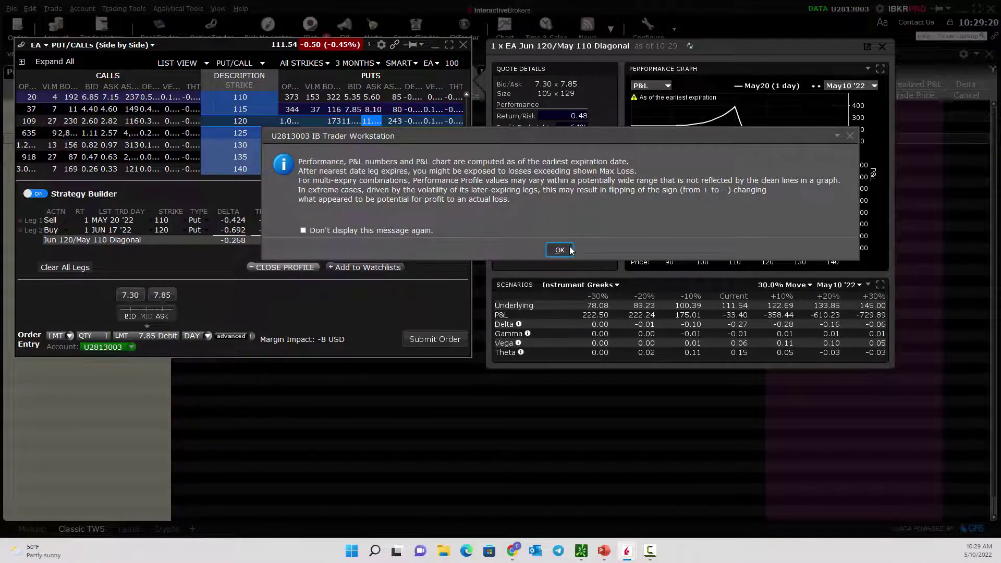
click(571, 246)
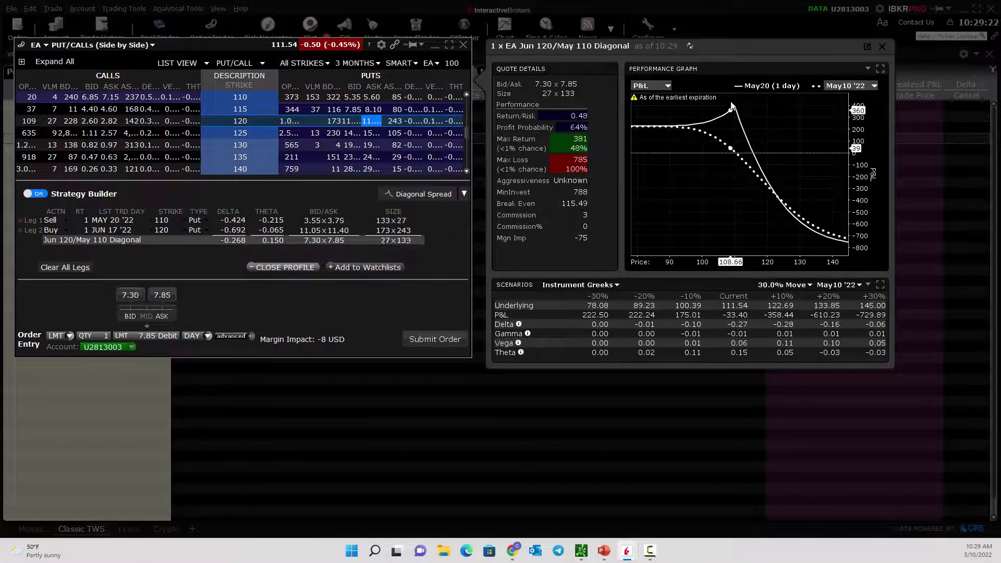